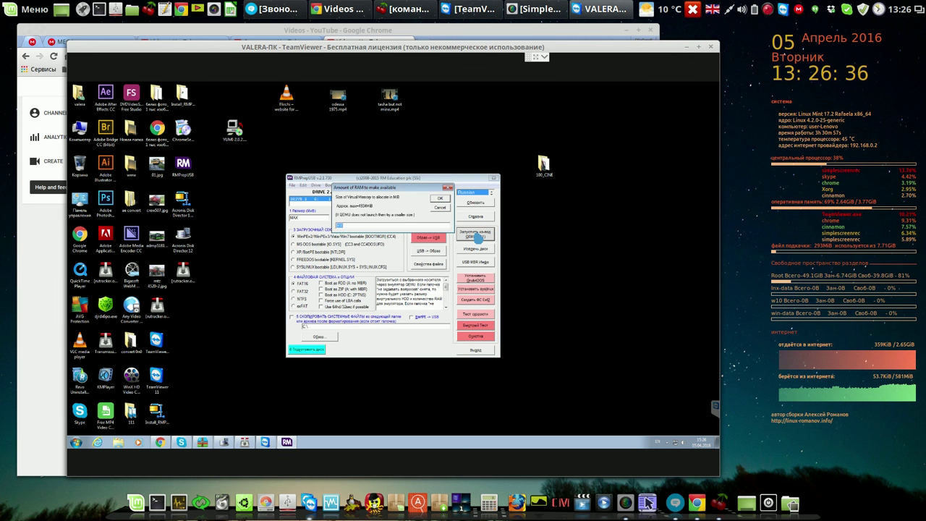
# - Accept the default RAM amount so QEMU test-boots the USB drive
pyautogui.press('Return')
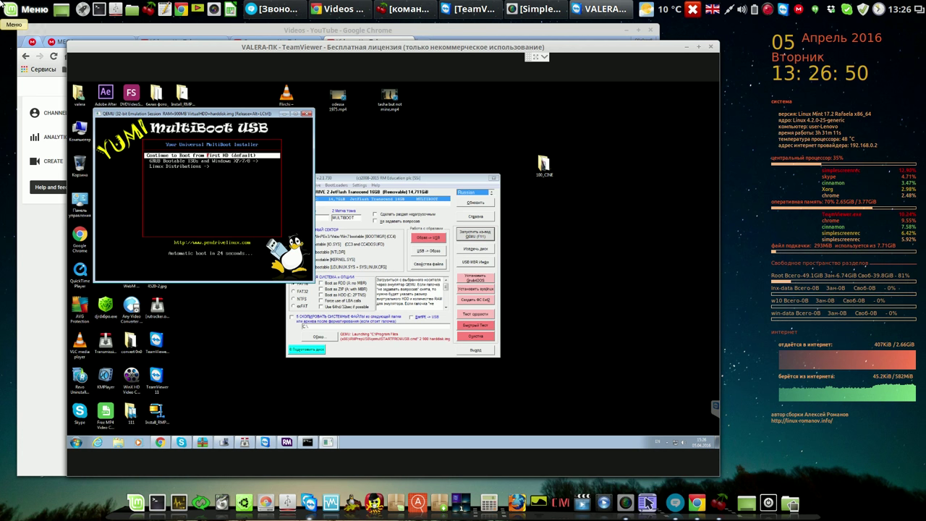
# - Boot the lmc-17.2 live ISO from the Linux Distributions submenu and dismiss the YouTube notification
pyautogui.press('Down')
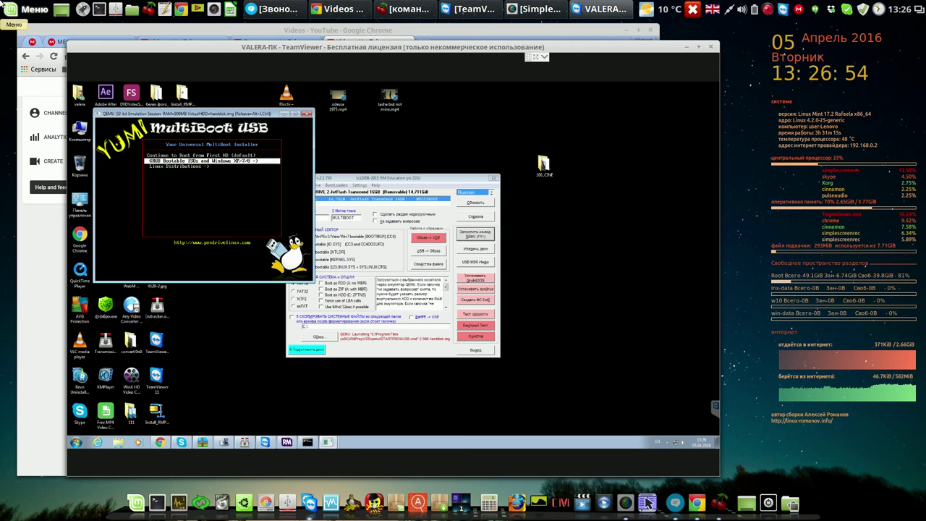
pyautogui.press('Down')
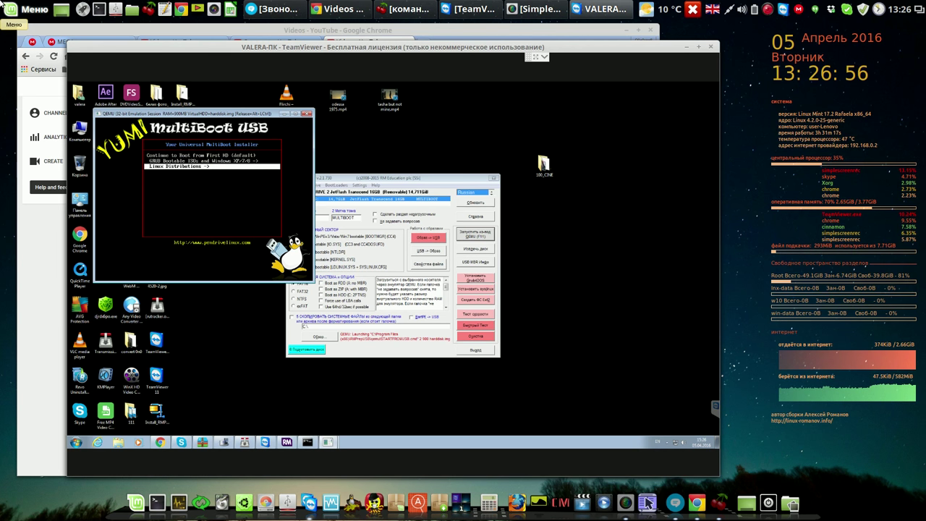
pyautogui.press('Return')
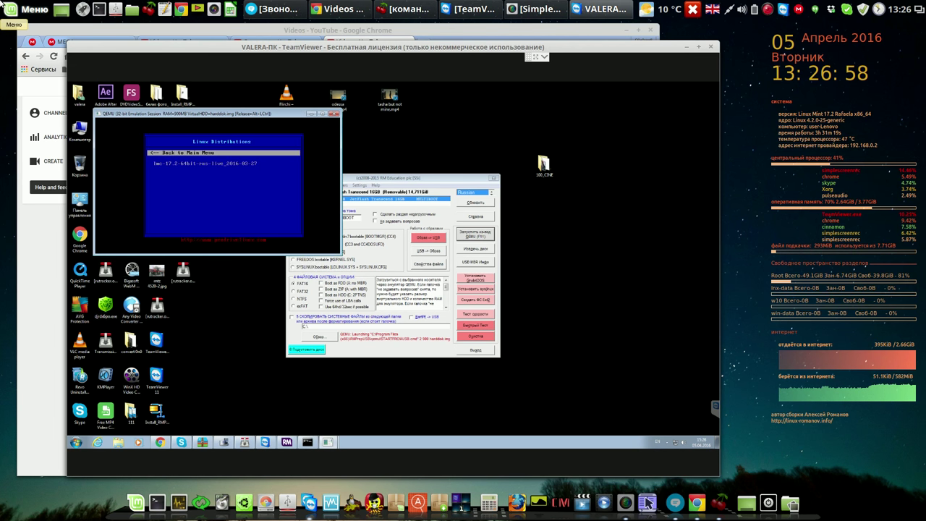
pyautogui.press('Down')
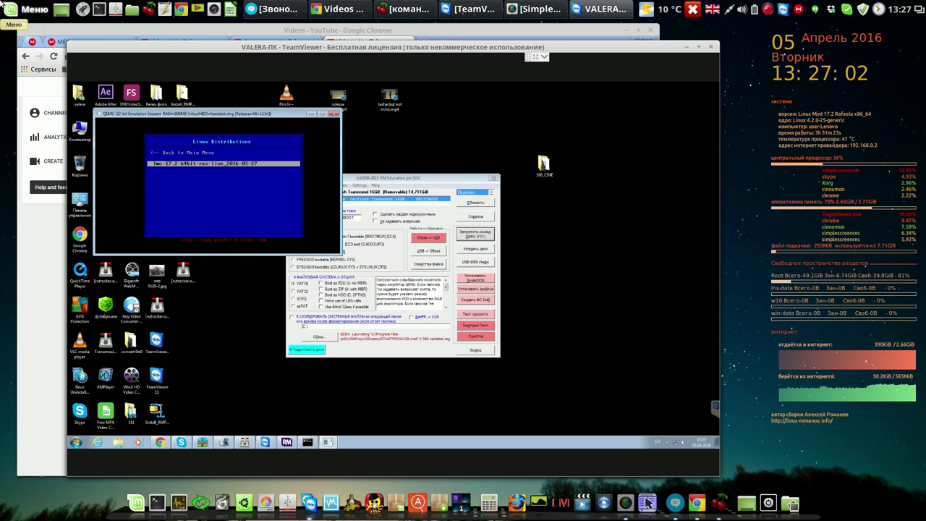
pyautogui.press('Return')
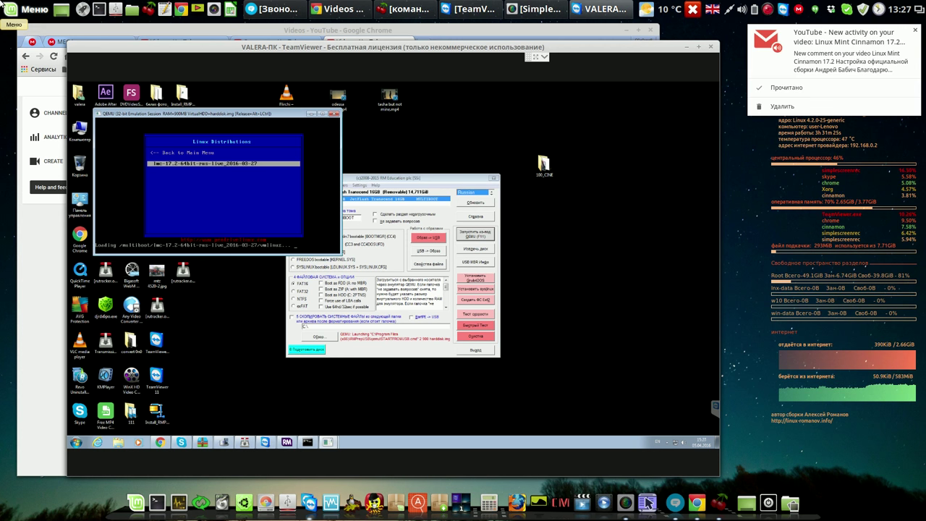
pyautogui.click(804, 91)
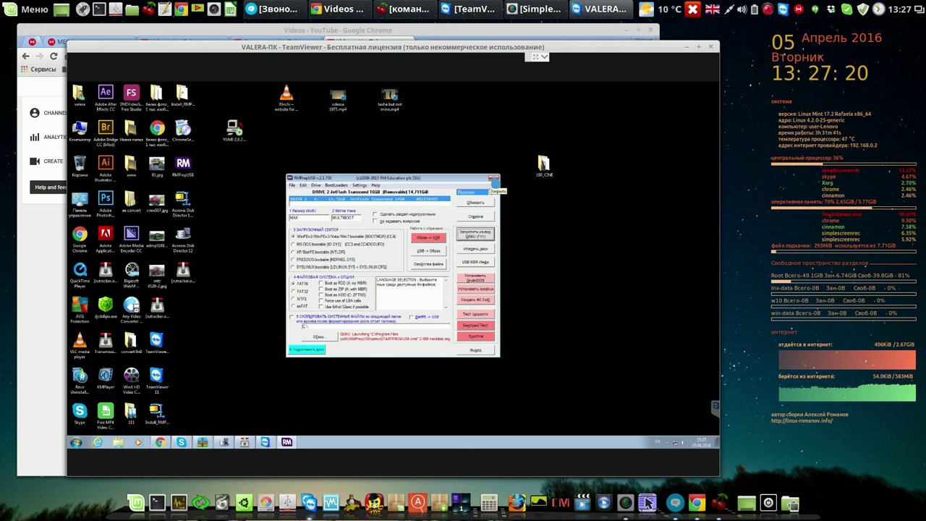
# - Close RMPrepUSB, then open and dismiss the Windows Start menu
pyautogui.click(493, 179)
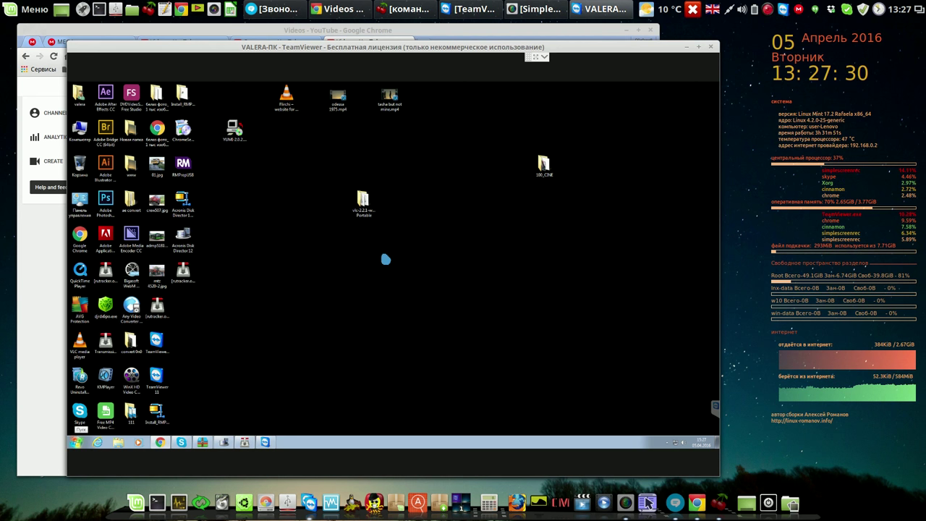
pyautogui.press('super')
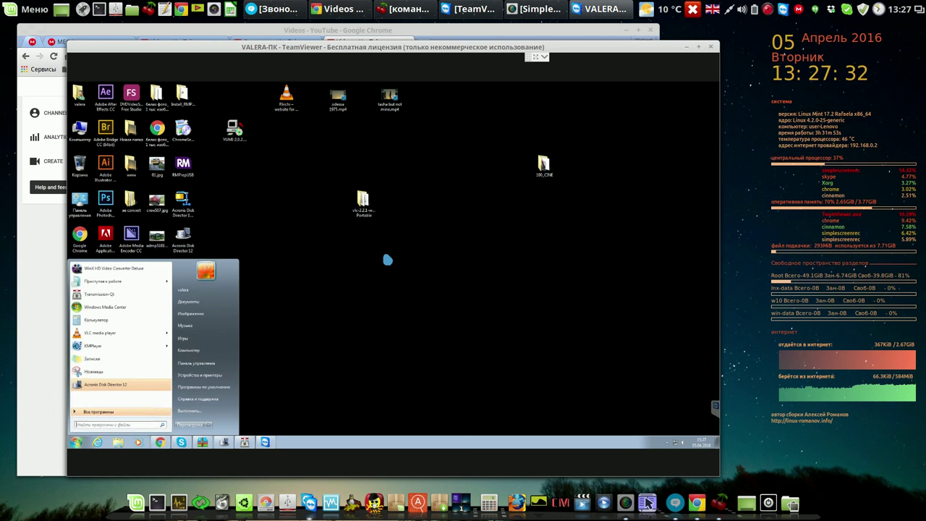
pyautogui.press('Escape')
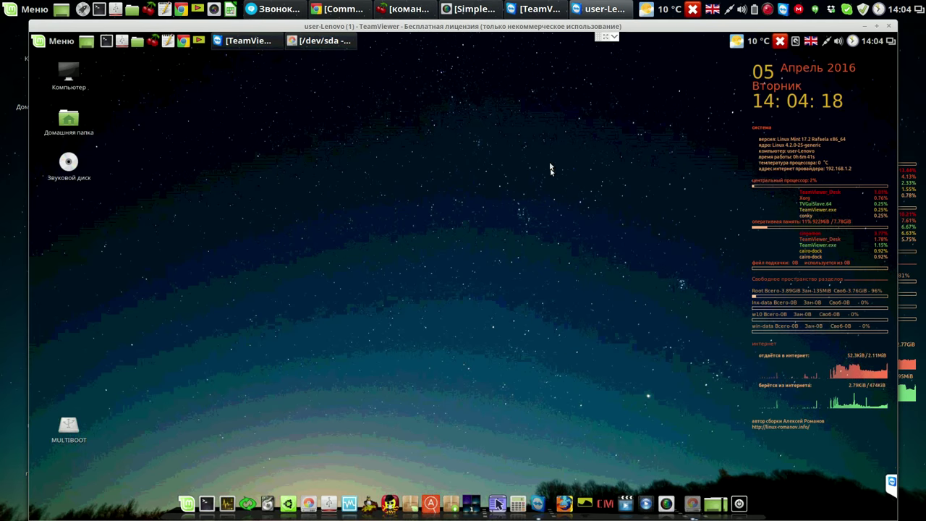
# - Bring GParted back up to review the /dev/sda partitions, then close it
pyautogui.click(331, 42)
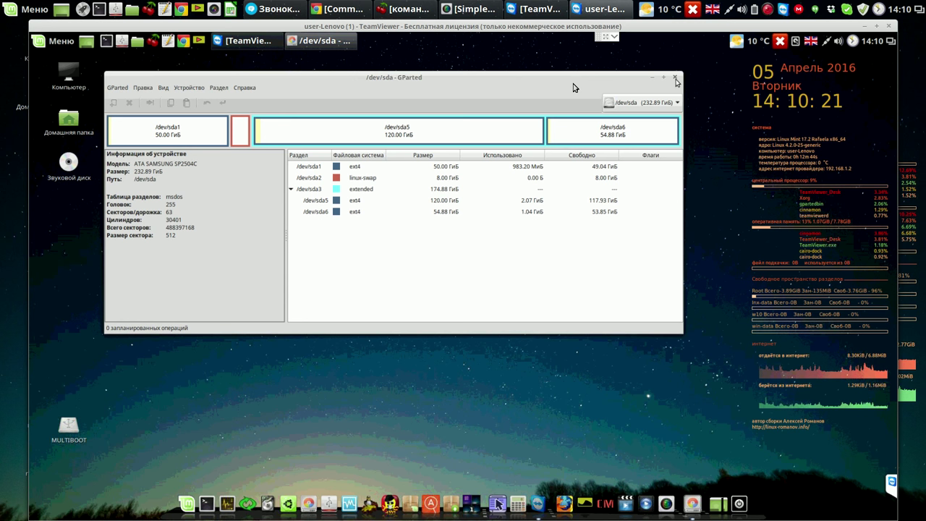
pyautogui.click(675, 79)
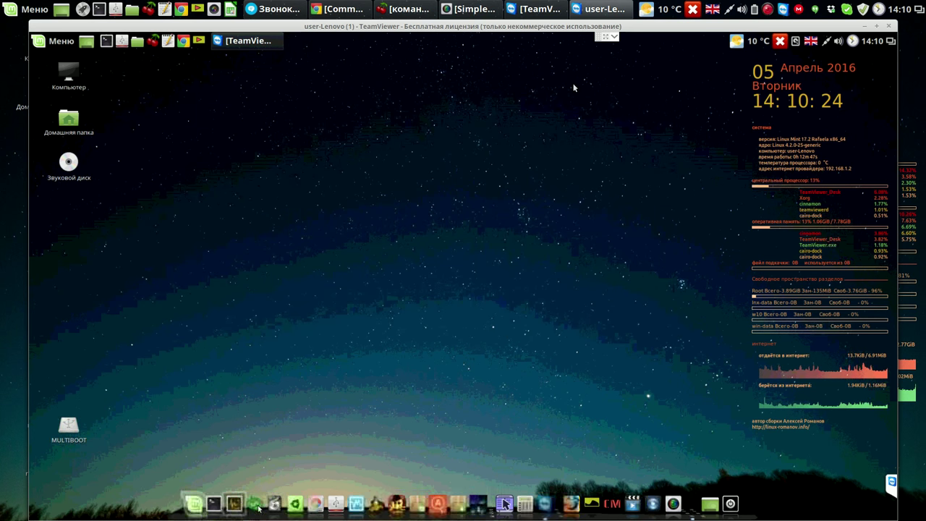
# - Launch Systemback, move past the filled-in user page, then move the install dialog and widen it
pyautogui.click(255, 502)
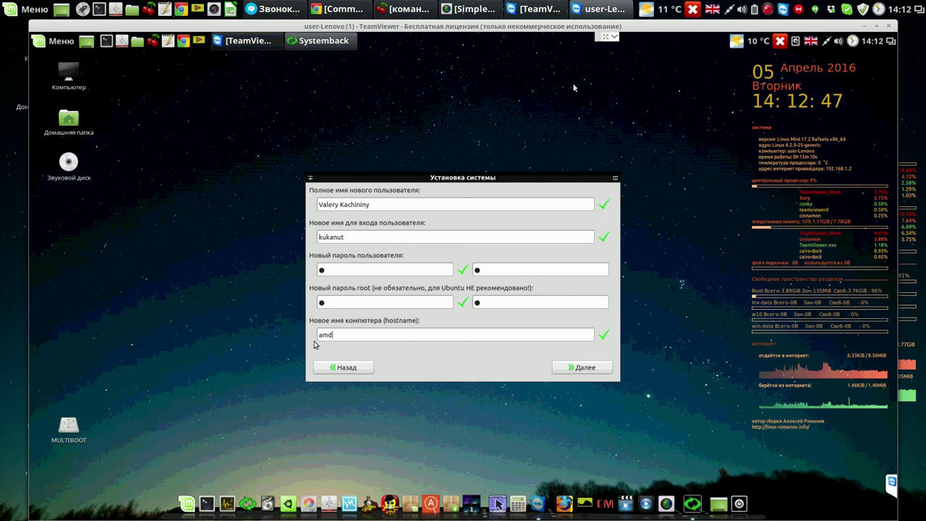
pyautogui.click(586, 367)
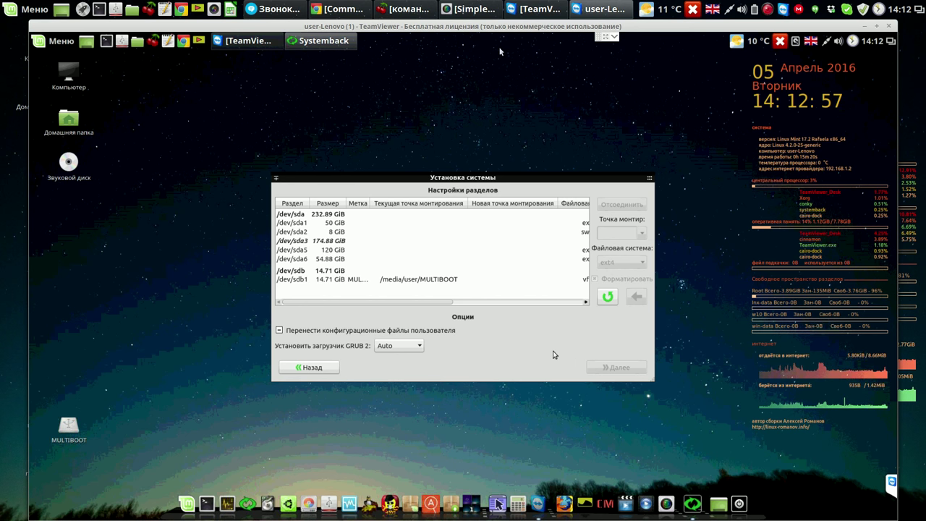
pyautogui.moveTo(365, 180); pyautogui.dragTo(204, 81)
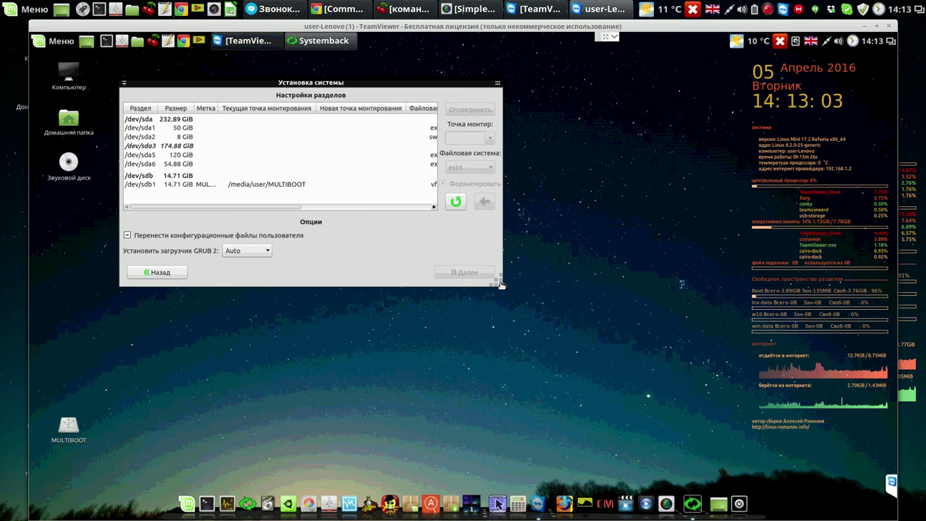
pyautogui.moveTo(503, 286); pyautogui.dragTo(731, 306)
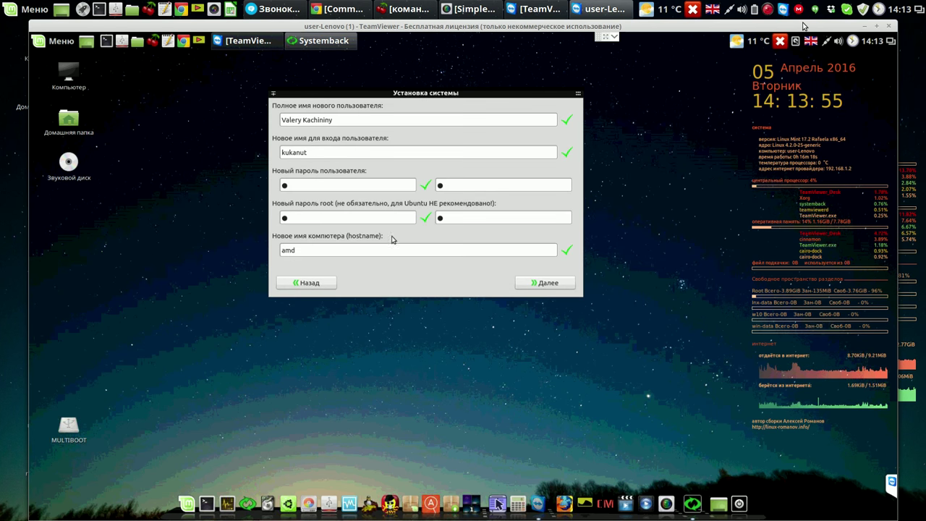
# - Go to the partition settings page and enlarge the dialog to show all columns
pyautogui.click(552, 285)
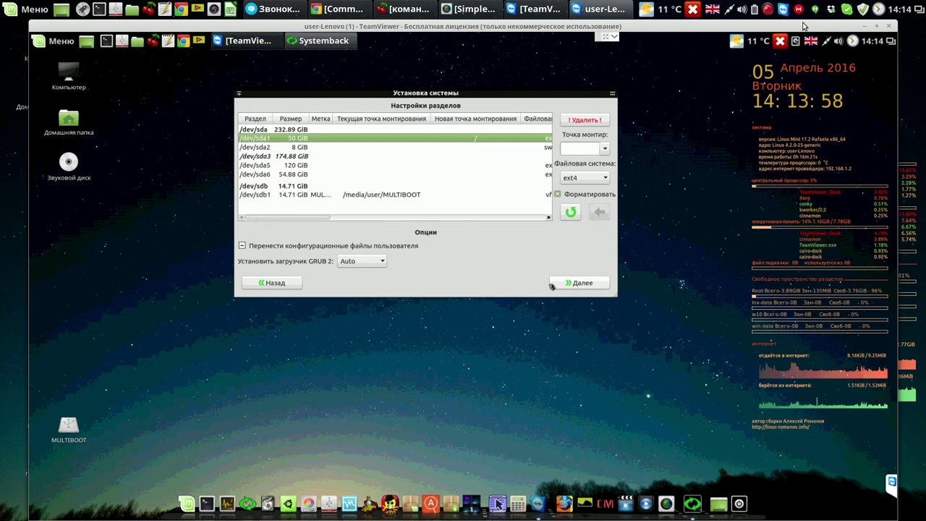
pyautogui.click(604, 149)
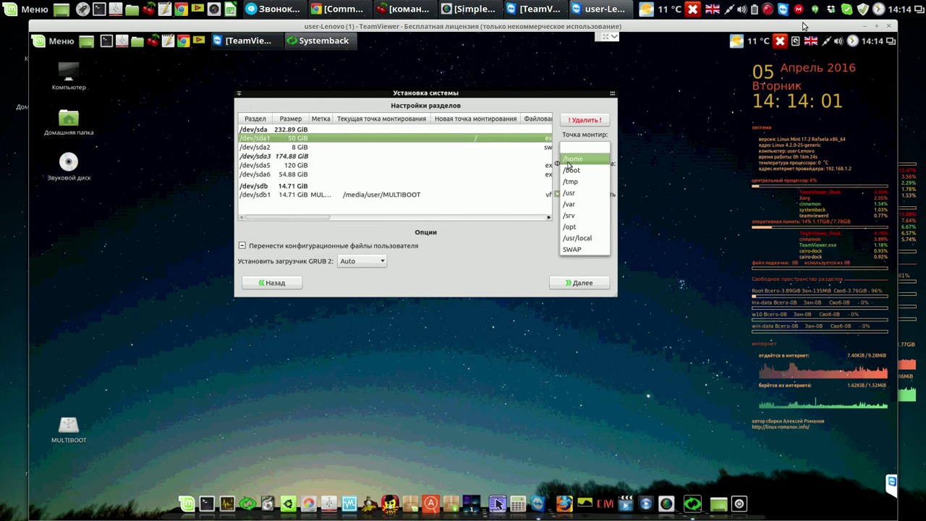
pyautogui.click(607, 146)
pyautogui.click(605, 148)
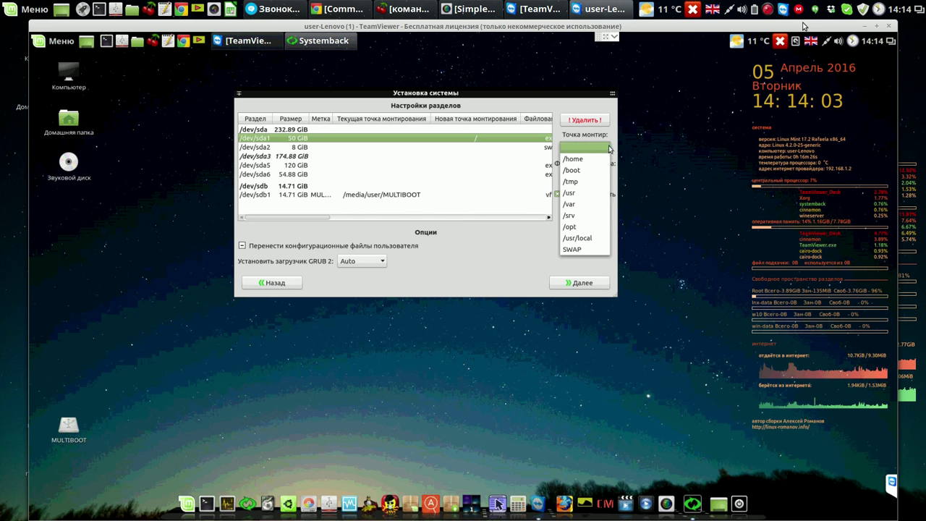
pyautogui.click(637, 140)
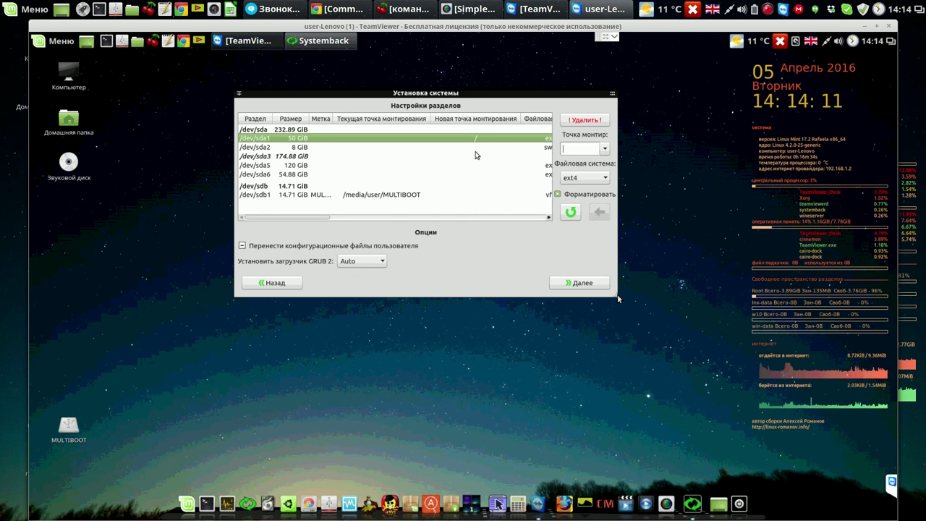
pyautogui.moveTo(616, 298); pyautogui.dragTo(738, 319)
# - Mark /dev/sda1 for formatting and assign SWAP as the mount point of /dev/sda2
pyautogui.click(629, 139)
pyautogui.click(554, 148)
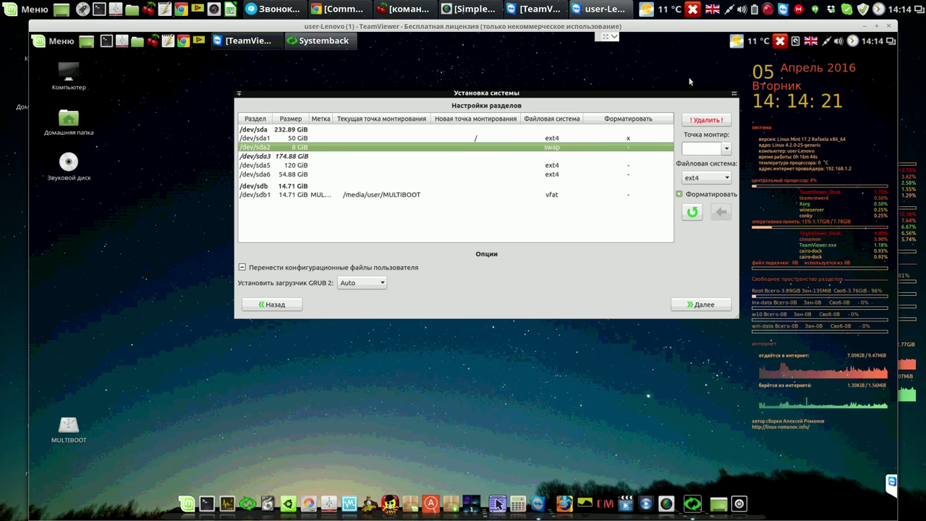
pyautogui.click(726, 148)
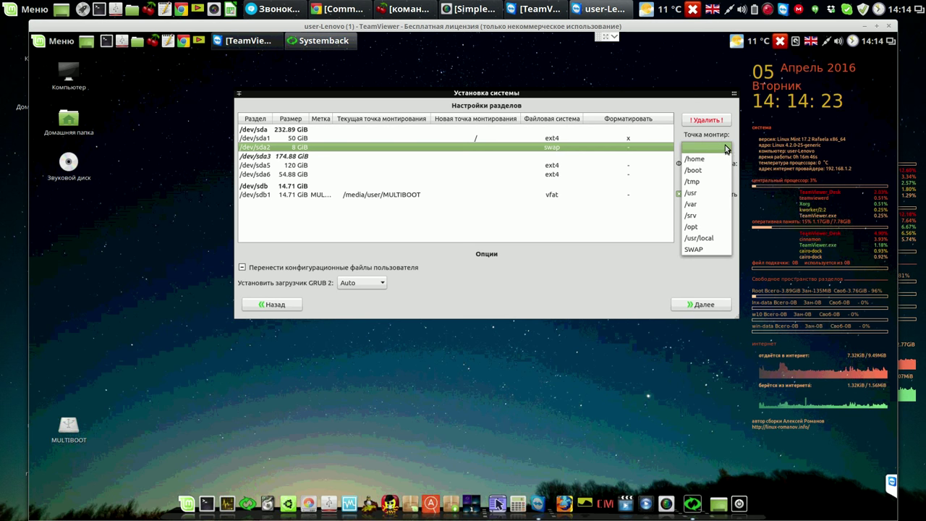
pyautogui.click(701, 249)
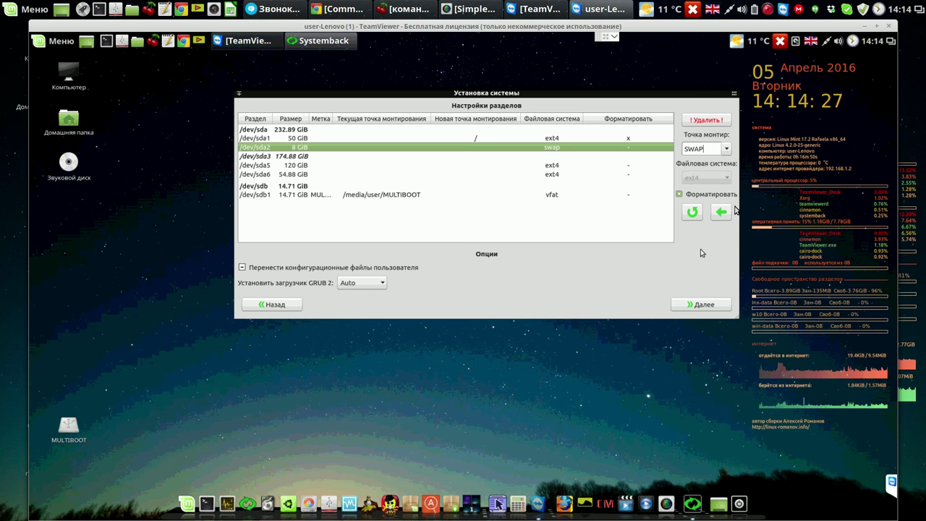
pyautogui.click(721, 212)
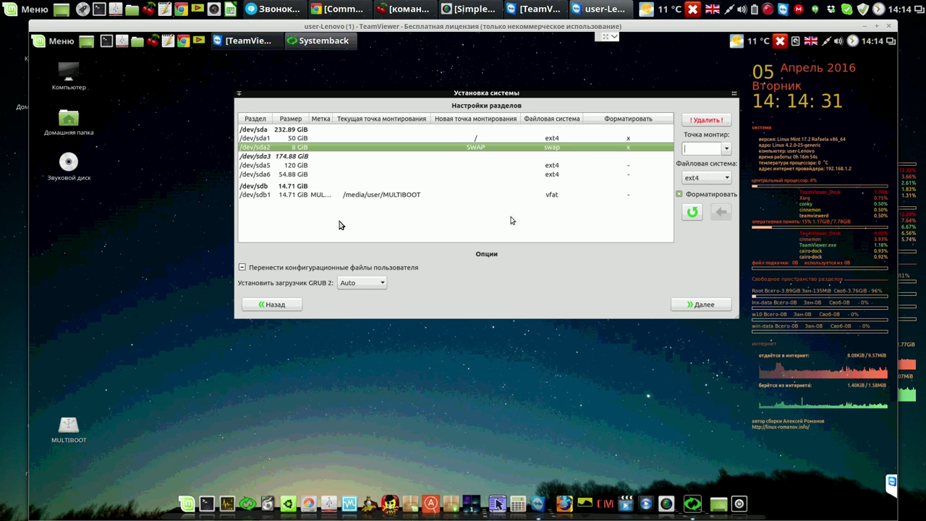
# - Assign /home to /dev/sda5 and start installing from the Live image
pyautogui.click(304, 166)
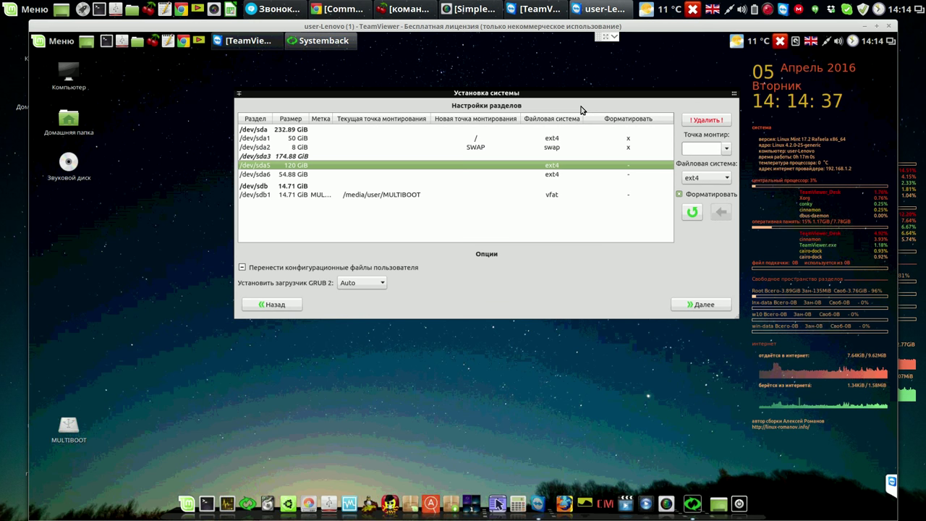
pyautogui.click(725, 148)
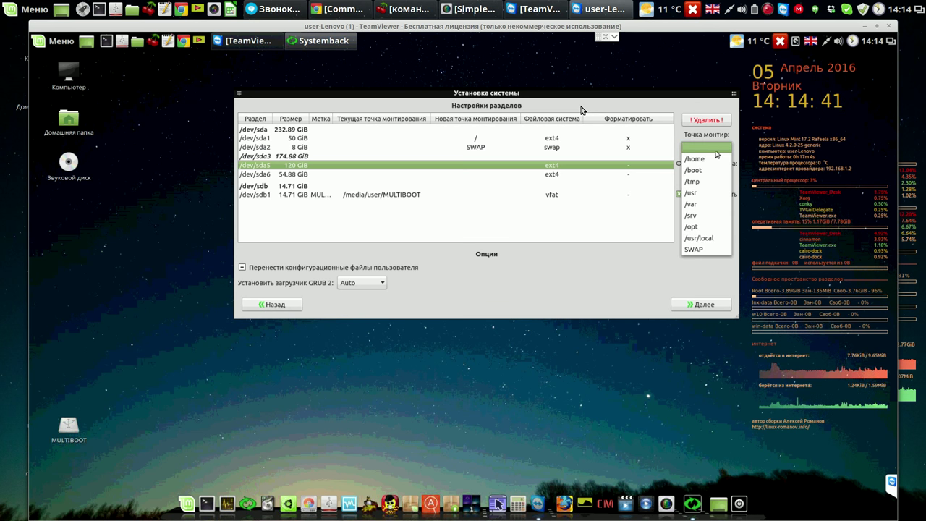
pyautogui.click(707, 159)
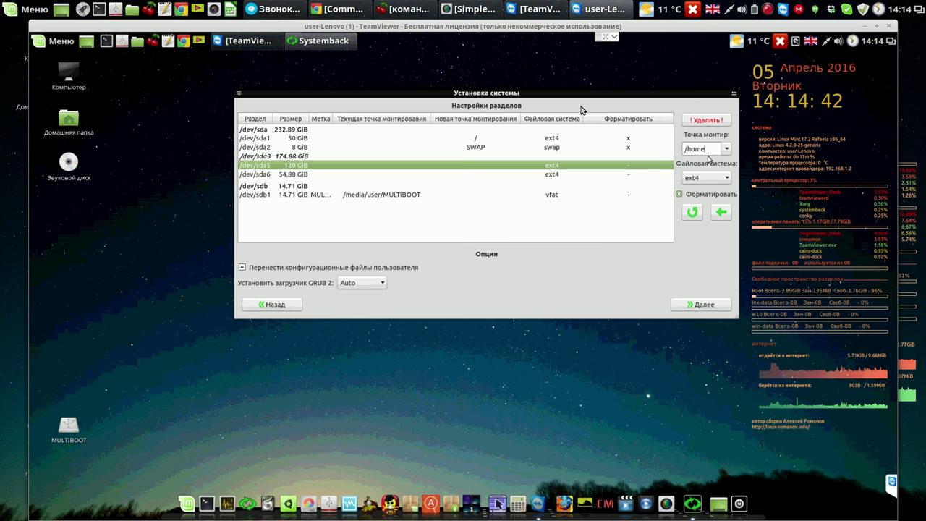
pyautogui.click(721, 213)
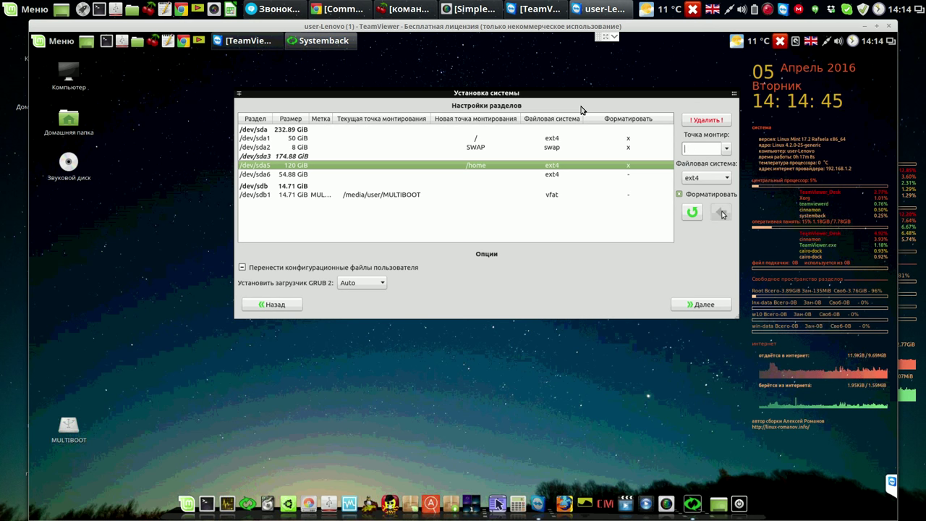
pyautogui.click(702, 304)
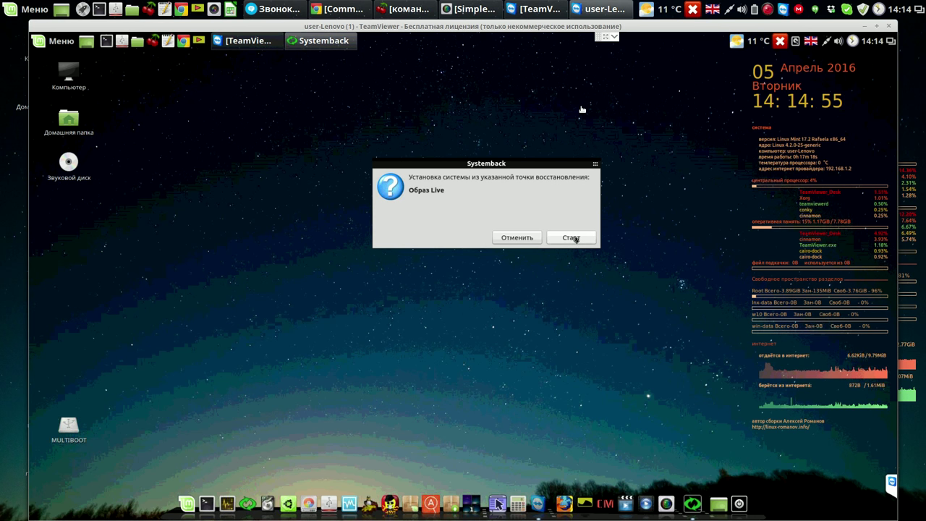
pyautogui.click(576, 239)
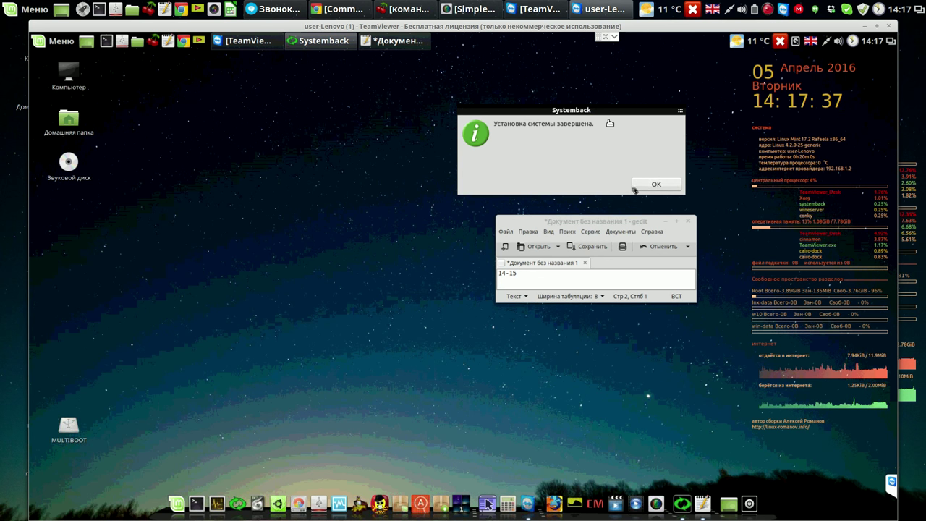
# - Dismiss the installation-complete message and close the untitled gedit note
pyautogui.click(656, 186)
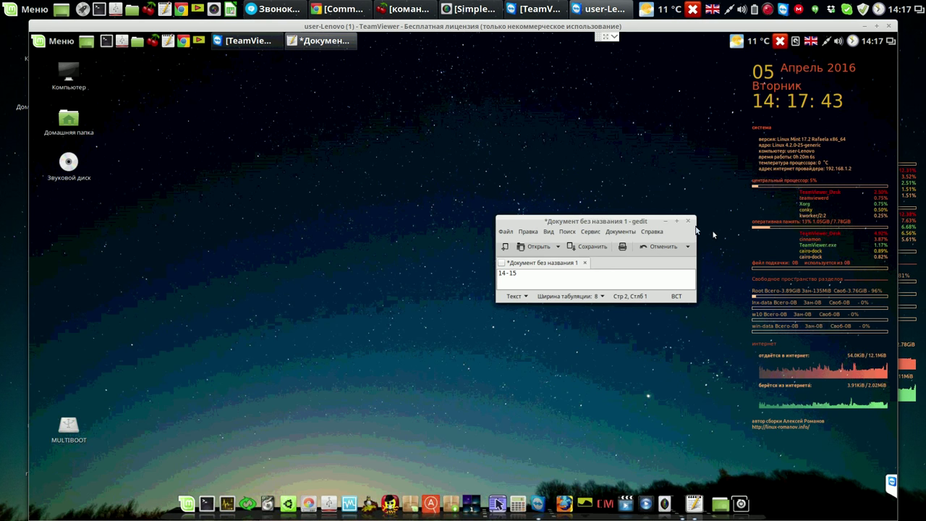
pyautogui.click(688, 222)
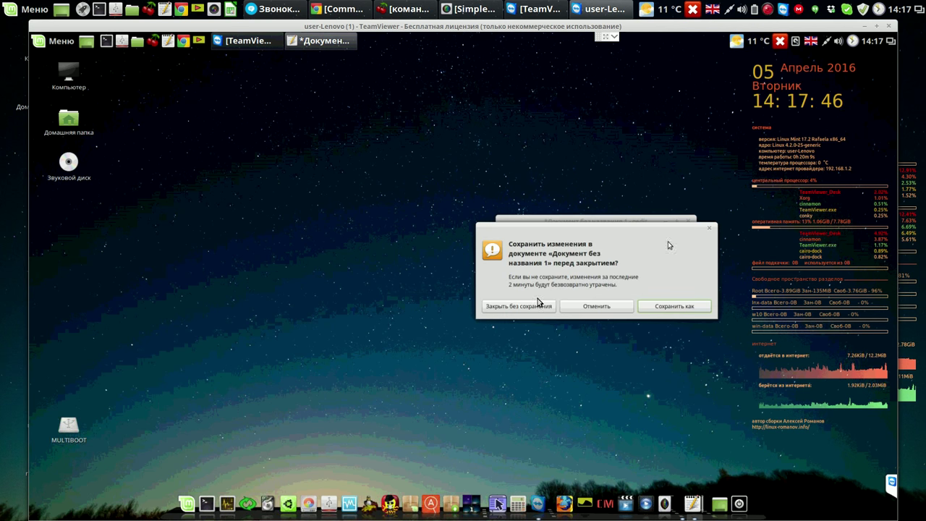
# - Discard the untitled note without saving, then launch Super Boot Manager after the restart
pyautogui.click(533, 305)
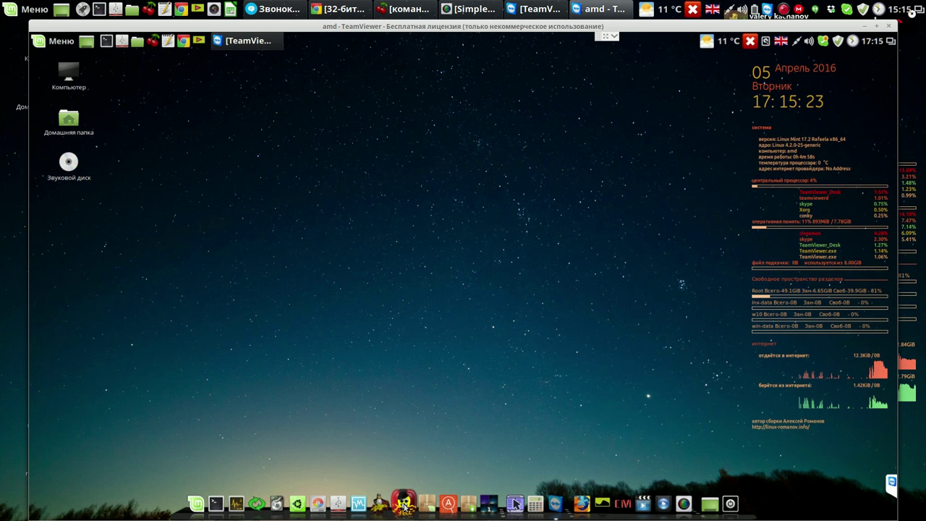
pyautogui.click(404, 506)
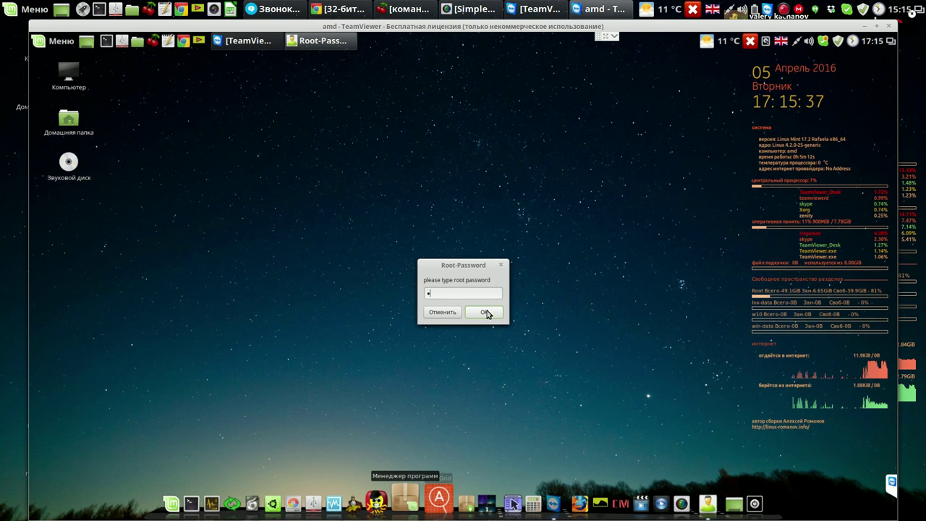
# - Submit the root password to reach Super Boot Manager's main menu
pyautogui.click(485, 312)
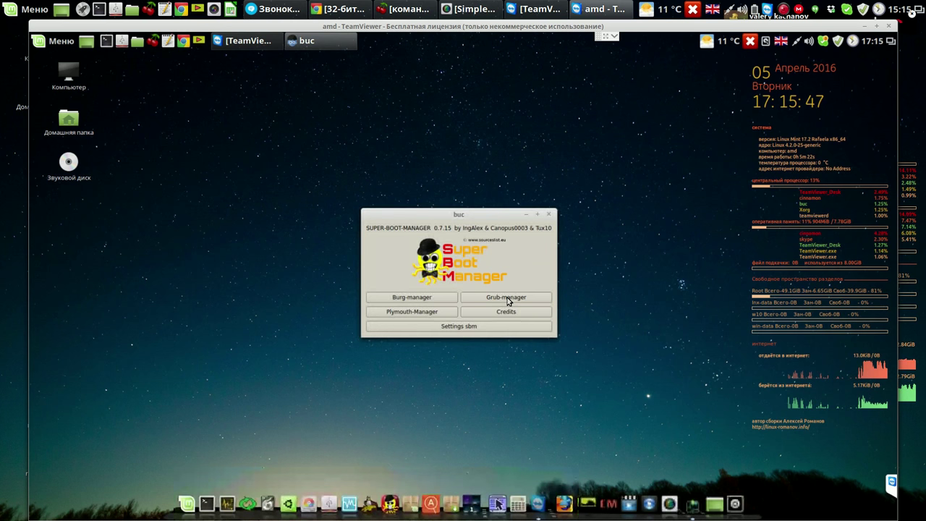
# - Install GRUB to /dev/sda, acknowledge the success, and close Grub Manager and Super Boot Manager
pyautogui.click(508, 297)
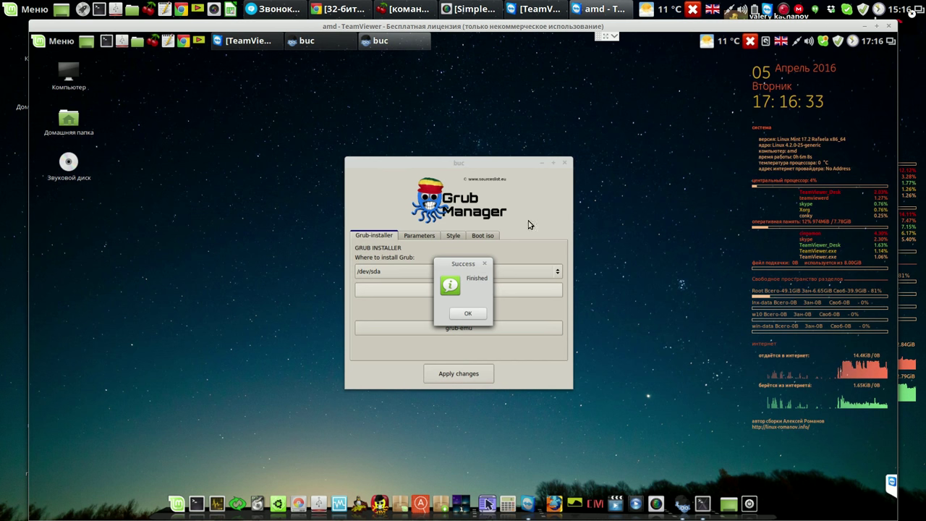
pyautogui.click(472, 314)
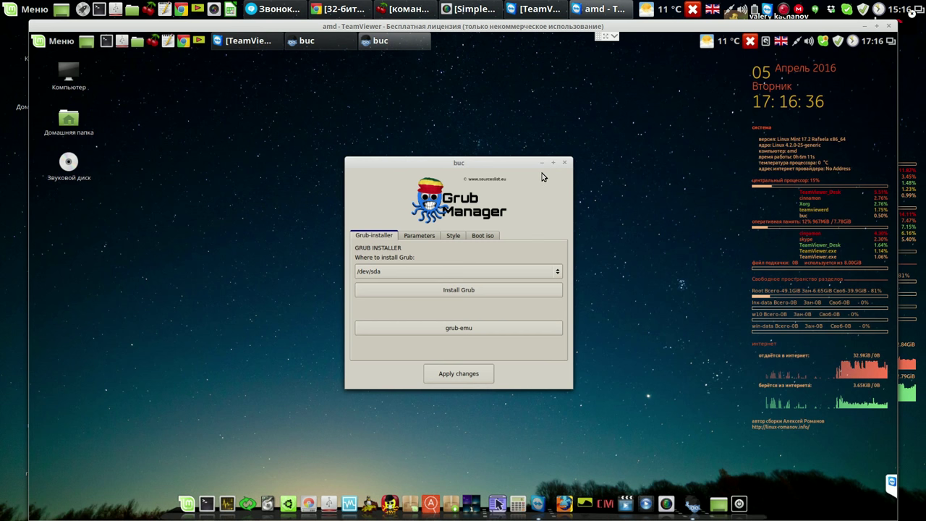
pyautogui.press('Escape')
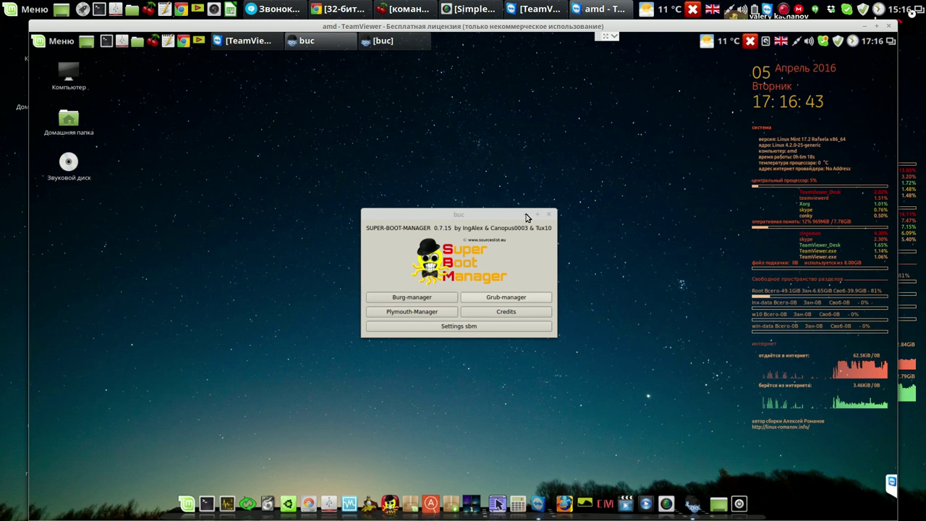
pyautogui.press('Escape')
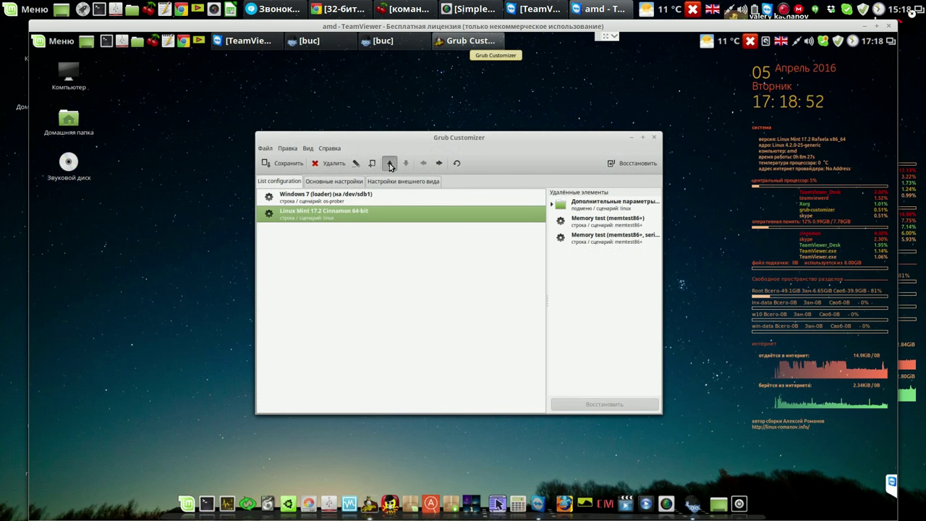
# - Move Linux Mint 17.2 above Windows 7 in GRUB and clear the quiet_splash kernel parameters
pyautogui.click(390, 164)
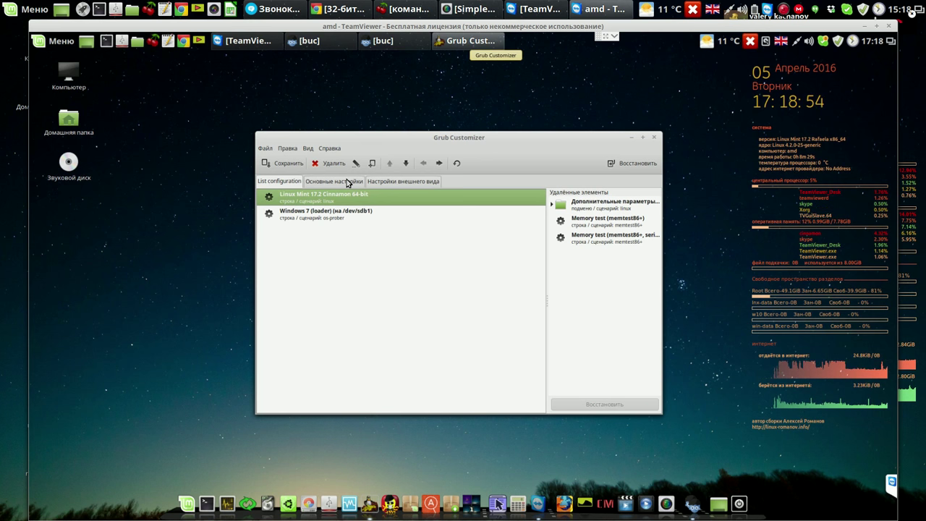
pyautogui.click(347, 182)
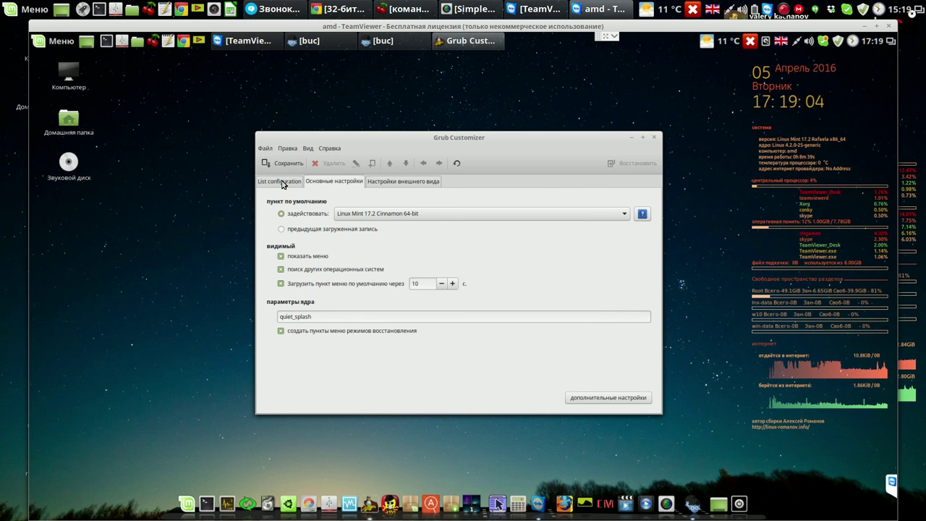
pyautogui.click(317, 317)
pyautogui.press('BackSpace')
pyautogui.press('BackSpace')
pyautogui.press('BackSpace')
pyautogui.press('BackSpace')
pyautogui.press('BackSpace')
pyautogui.press('BackSpace')
pyautogui.press('BackSpace')
pyautogui.press('BackSpace')
pyautogui.press('BackSpace')
pyautogui.press('BackSpace')
pyautogui.press('BackSpace')
pyautogui.press('BackSpace')
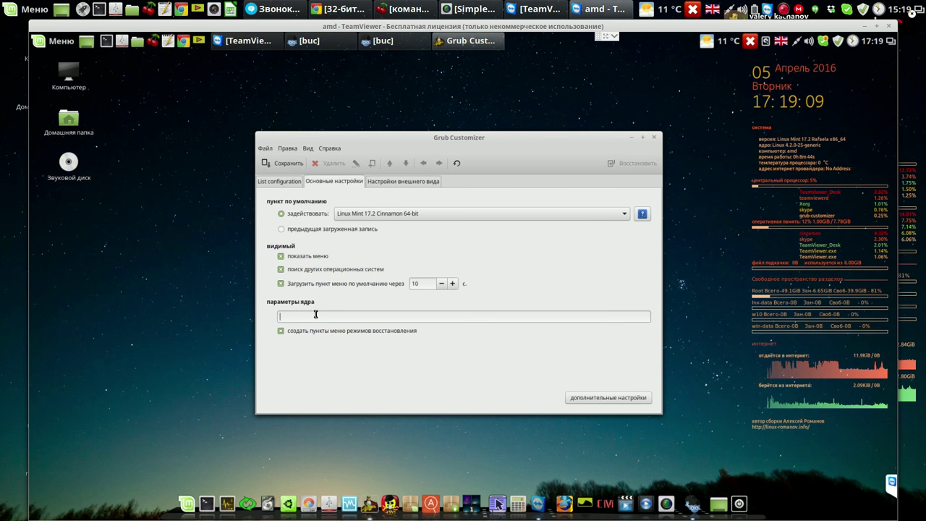
pyautogui.click(288, 185)
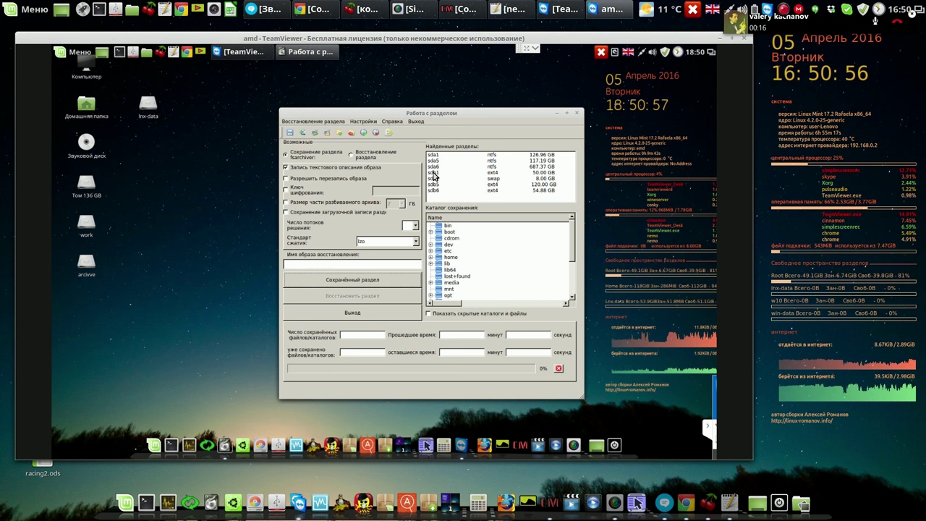
# - Choose sdb1 for backup, allowing image overwrite and also saving the boot record
pyautogui.click(436, 174)
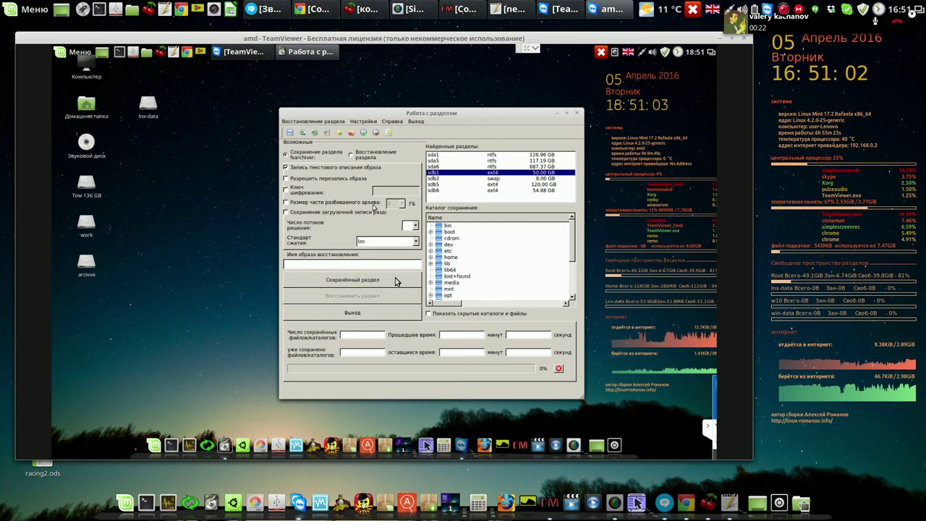
pyautogui.click(286, 179)
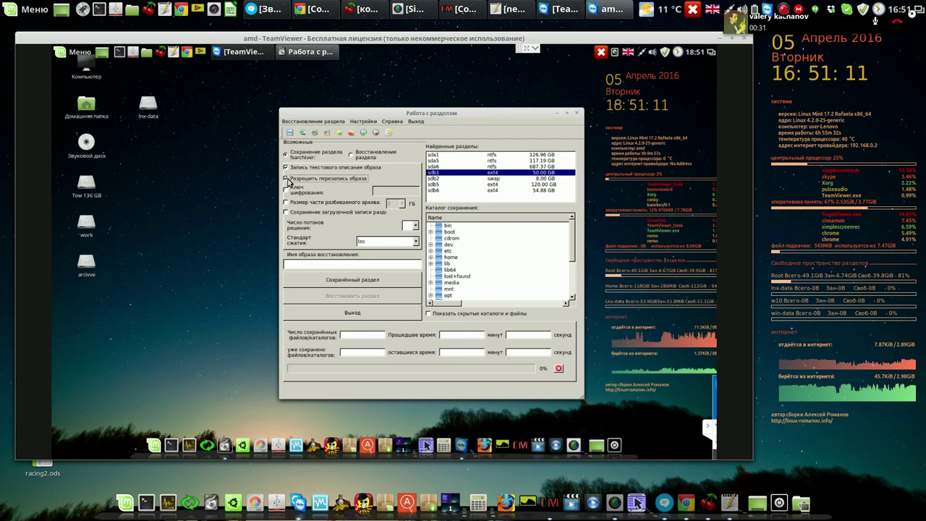
pyautogui.click(287, 213)
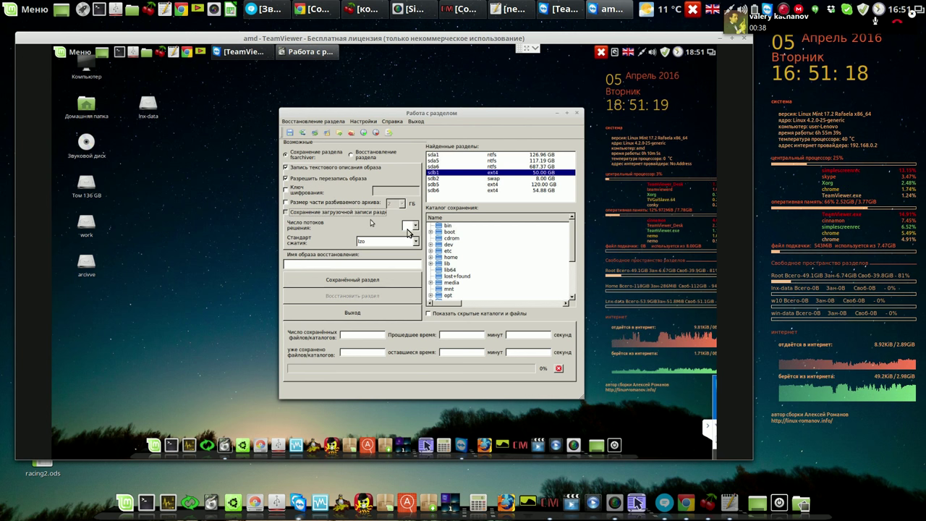
# - Set lnx-data/FS-archiver/LMC/Root as the backup save folder
pyautogui.click(432, 283)
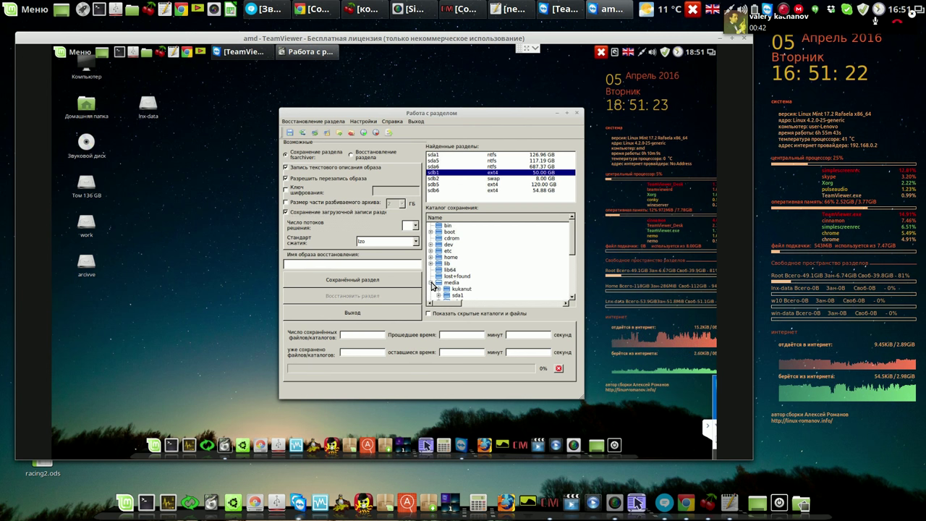
pyautogui.click(439, 289)
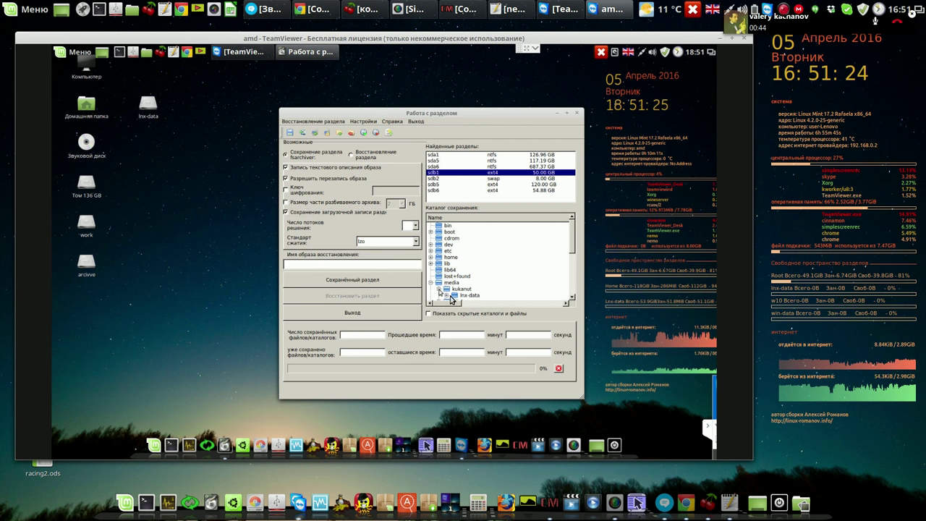
pyautogui.click(451, 297)
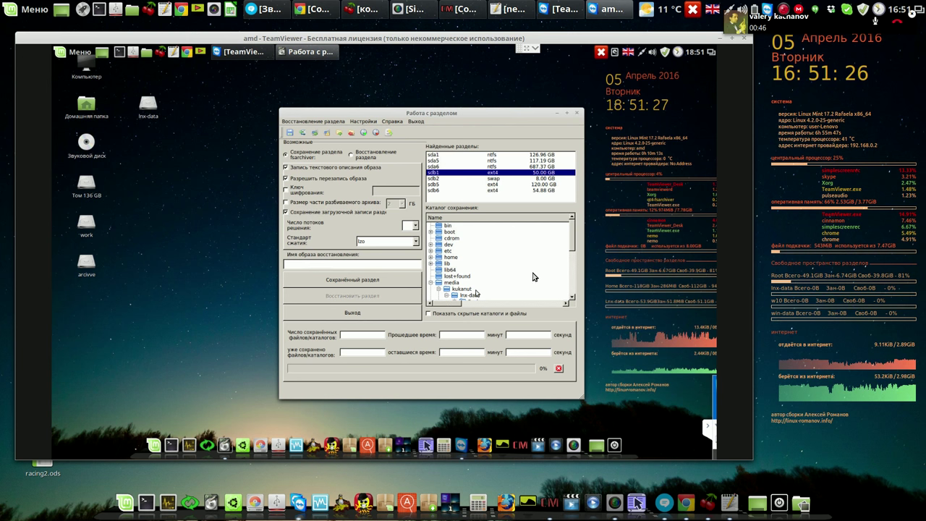
pyautogui.click(574, 263)
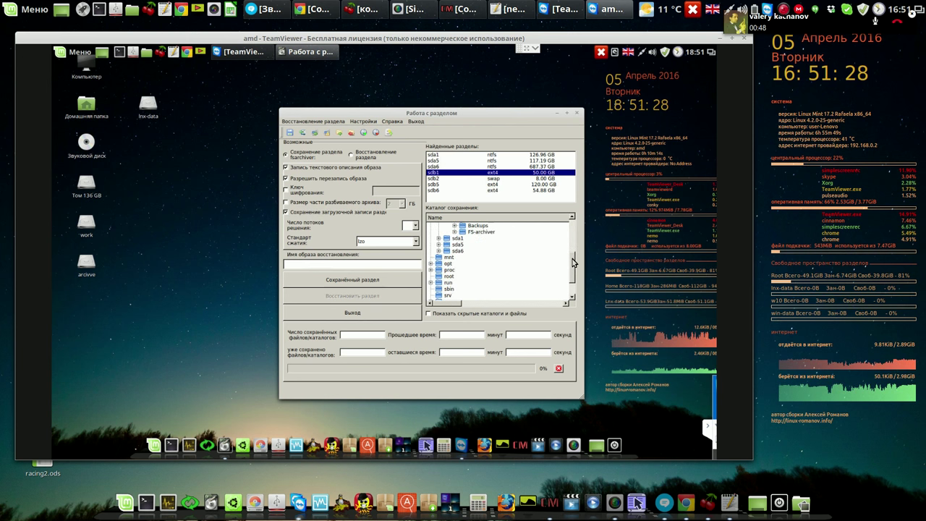
pyautogui.click(572, 217)
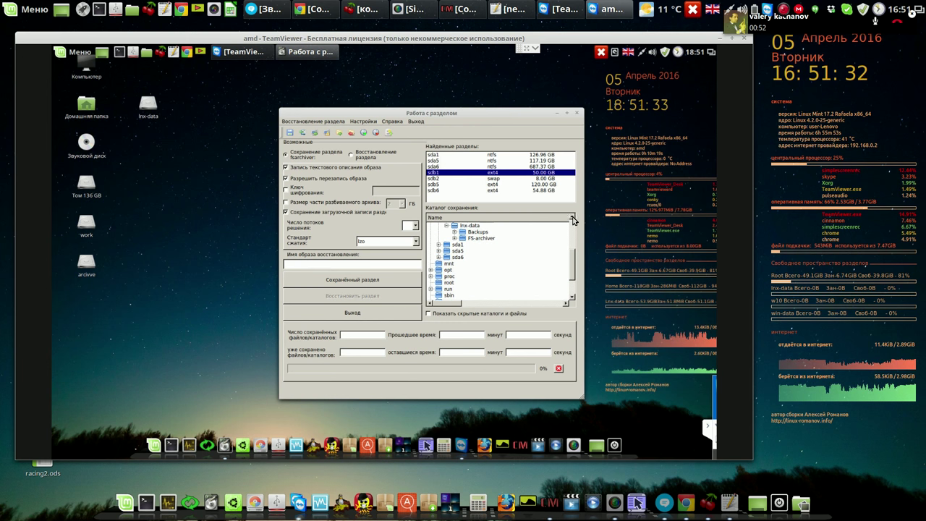
pyautogui.click(454, 239)
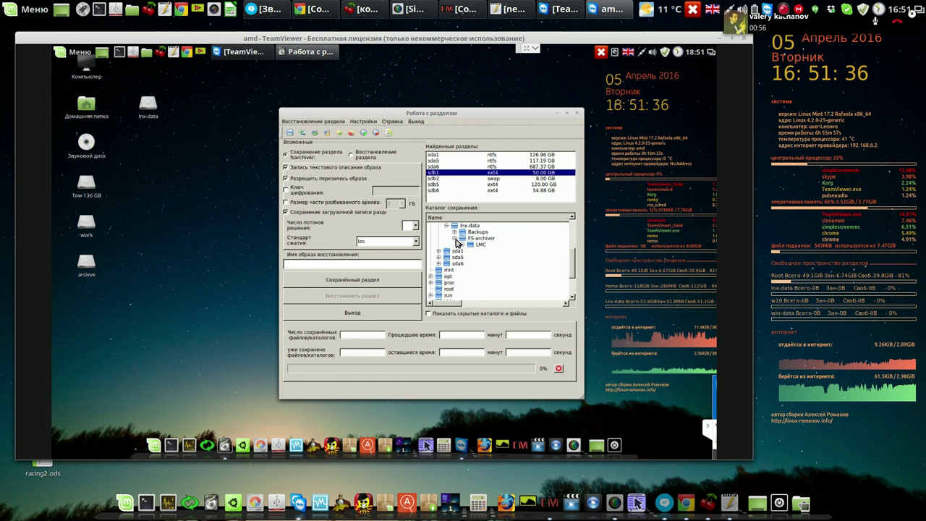
pyautogui.click(463, 246)
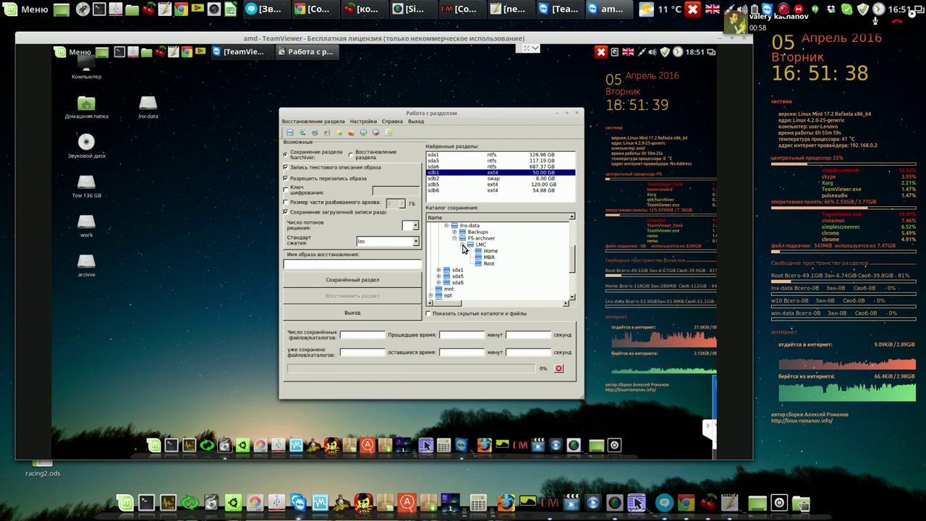
pyautogui.click(485, 264)
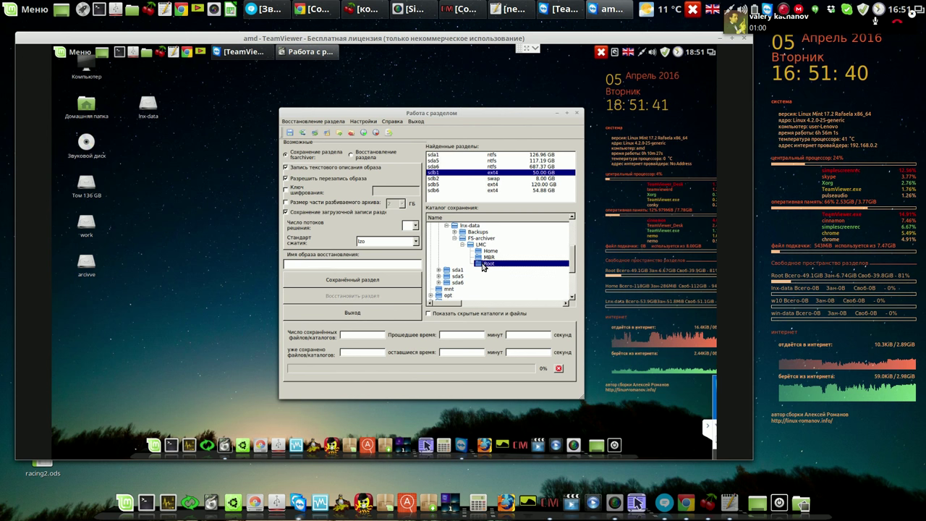
# - Set the archiver to use 4 processing threads
pyautogui.click(414, 229)
pyautogui.click(410, 255)
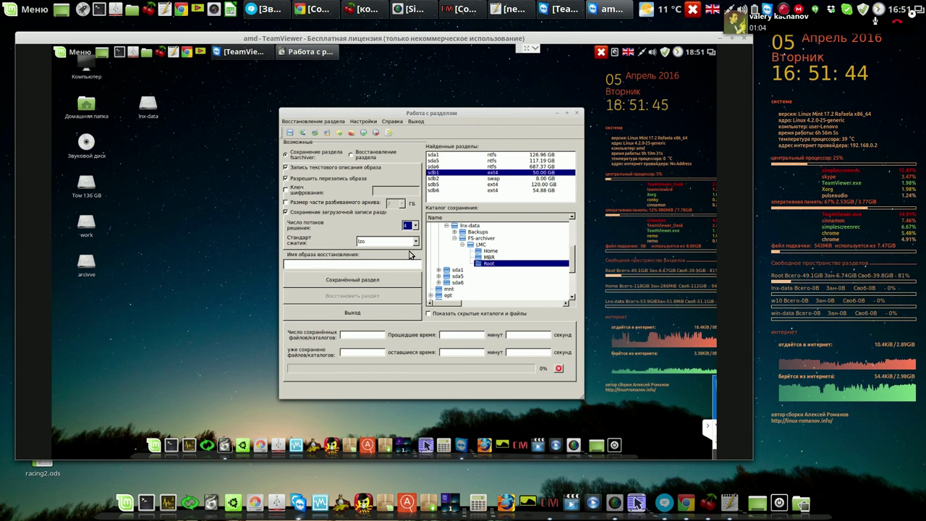
pyautogui.click(328, 263)
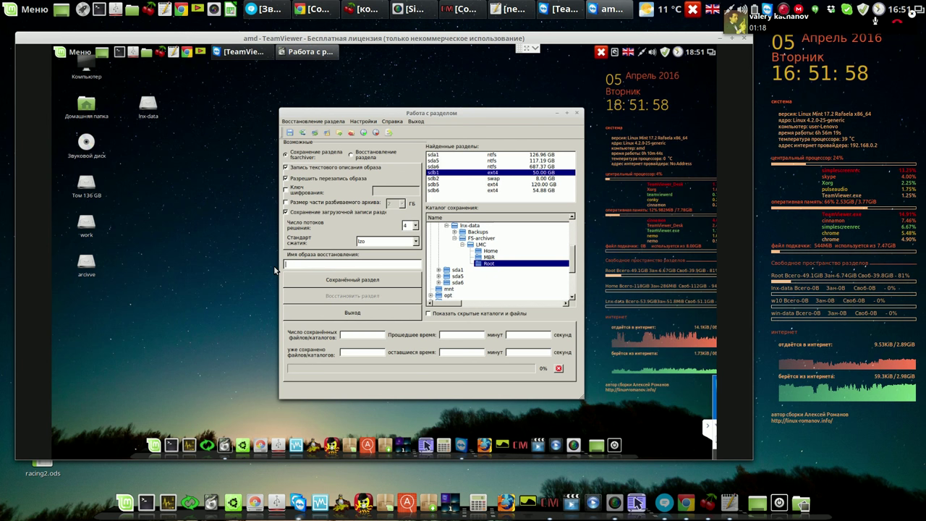
# - Enter lmc-root as the partition image name
pyautogui.write('root-')
pyautogui.press('BackSpace')
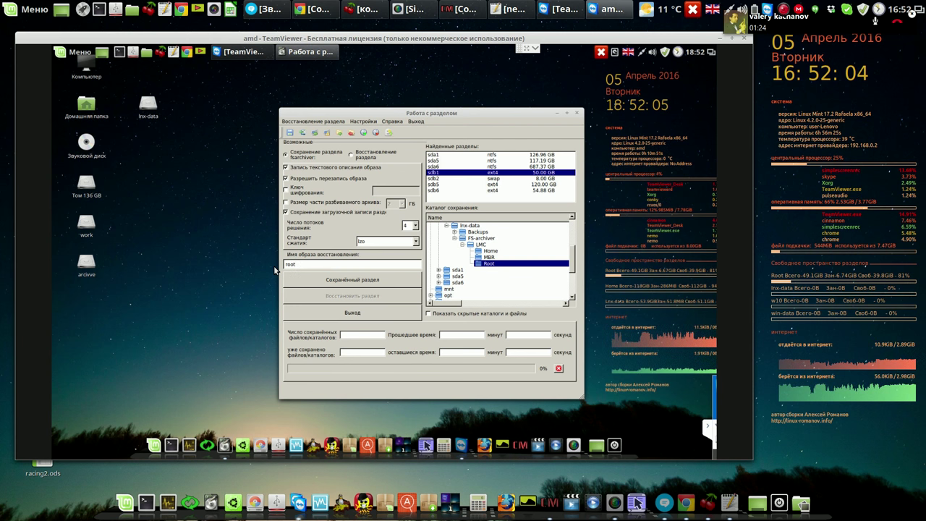
pyautogui.press('Home')
pyautogui.write('lm')
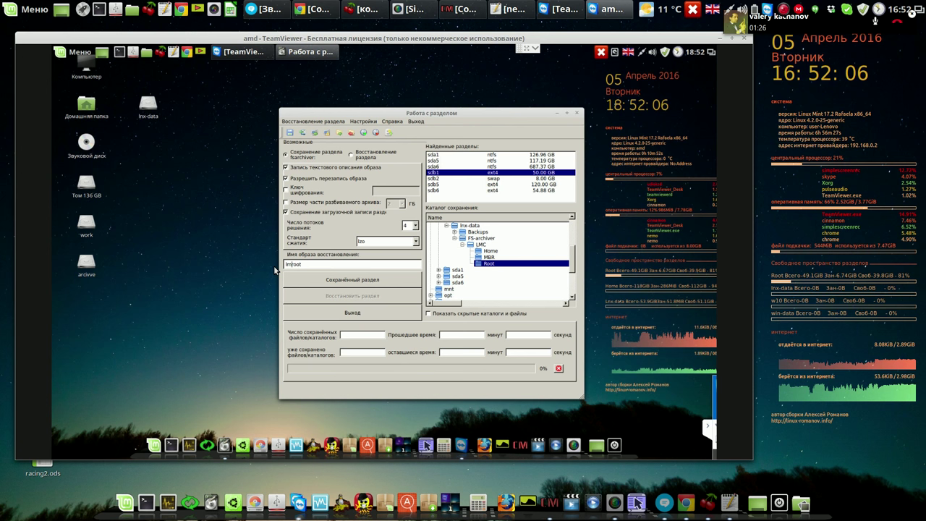
pyautogui.write('c-')
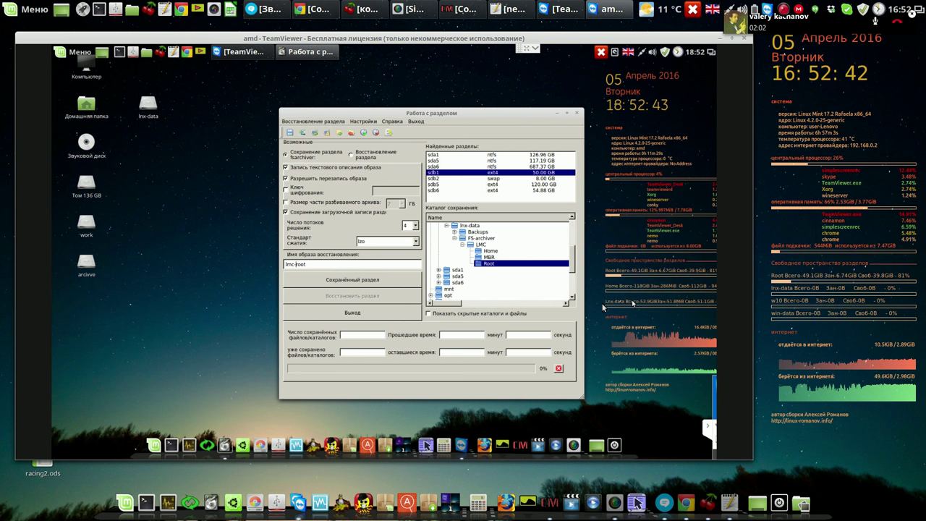
# - Save sdb1 as the lmc-root image, accepting the mounted-partition warning
pyautogui.click(389, 282)
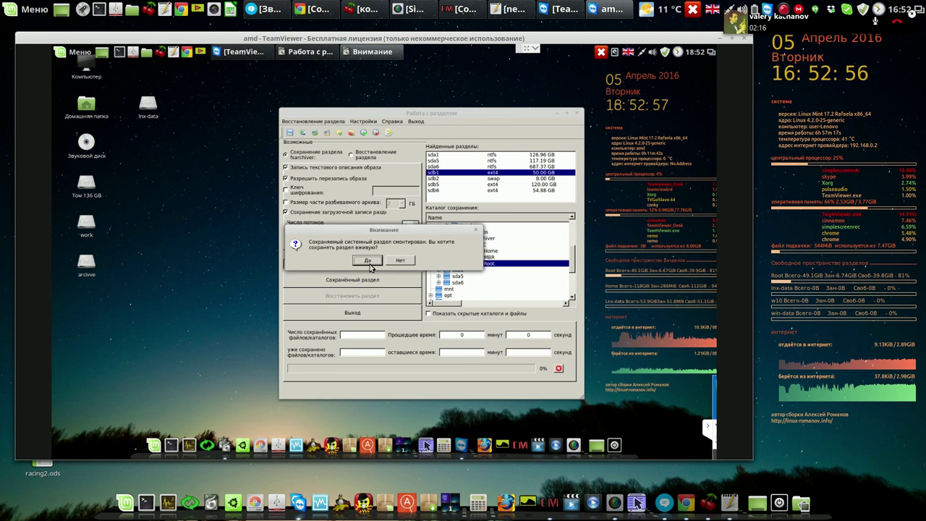
pyautogui.click(365, 261)
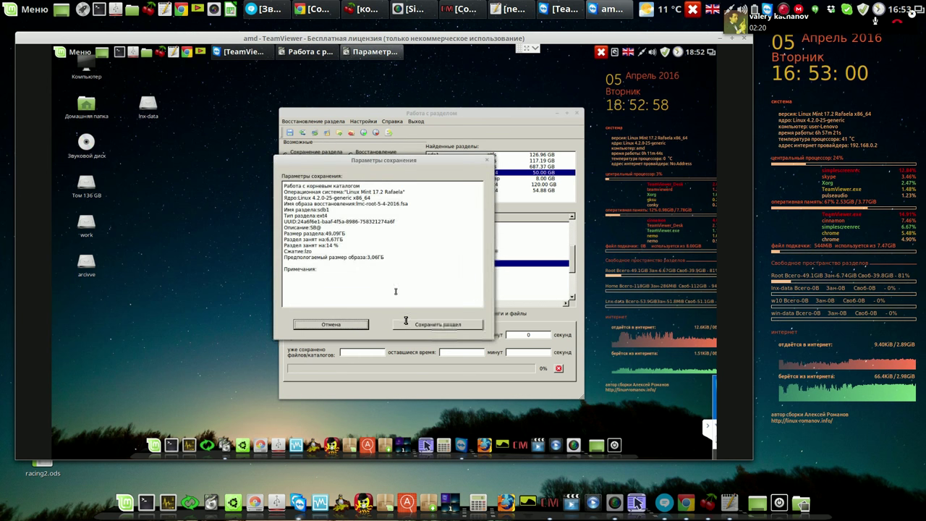
pyautogui.click(428, 325)
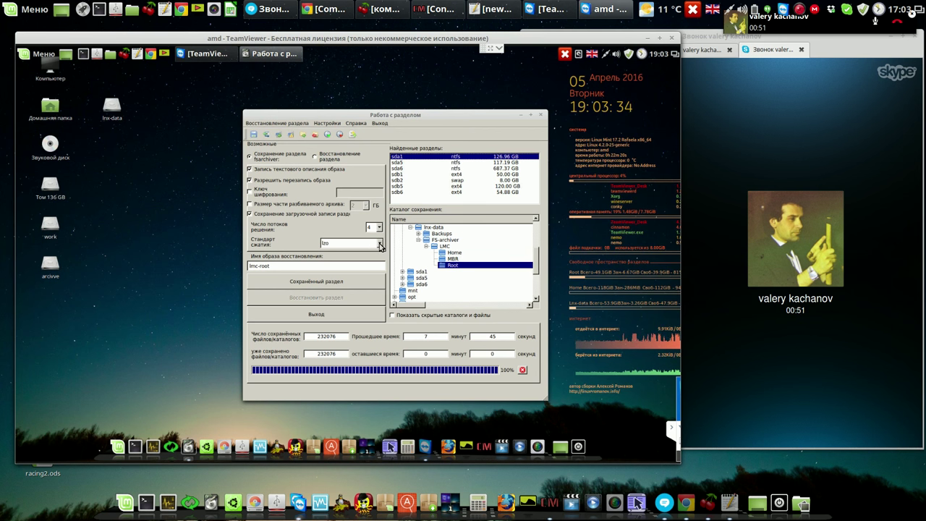
# - Switch compression to gzip standard and rename the image to w7
pyautogui.click(379, 246)
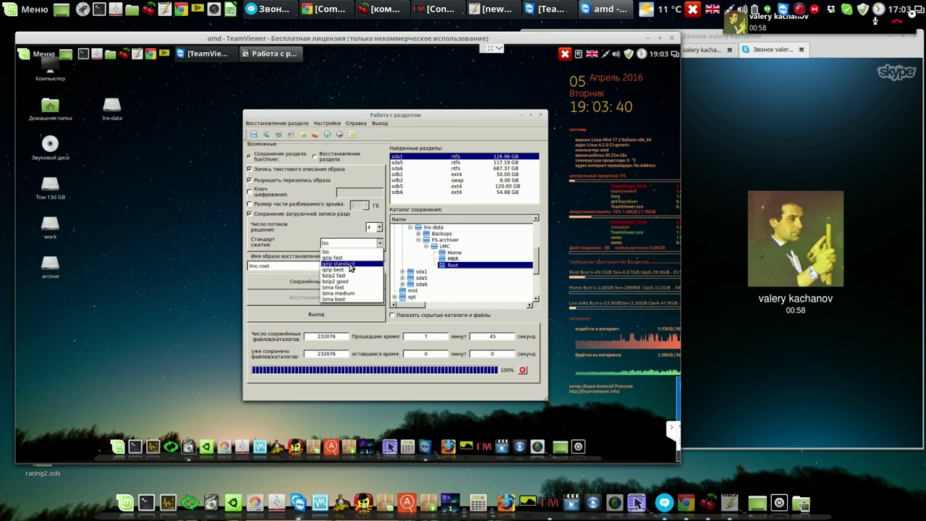
pyautogui.click(350, 265)
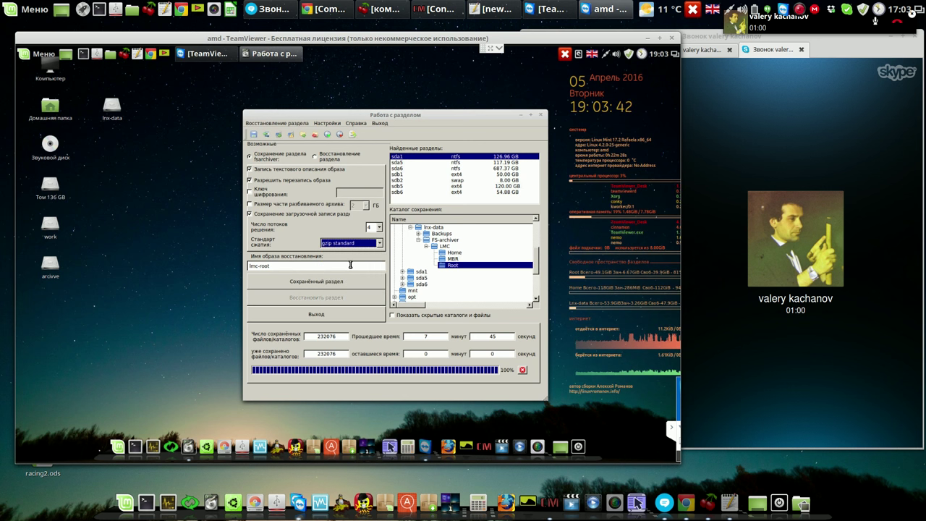
pyautogui.moveTo(289, 266); pyautogui.dragTo(238, 267)
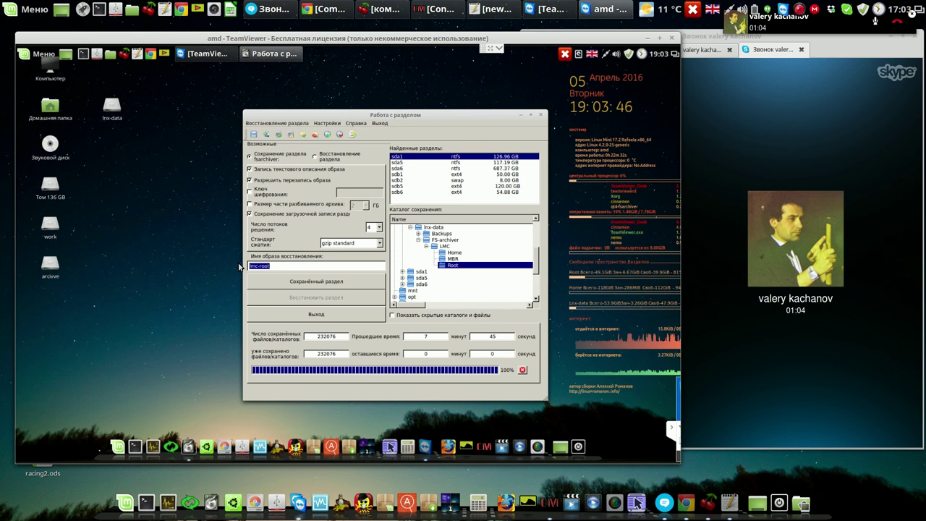
pyautogui.press('BackSpace')
pyautogui.write('w7')
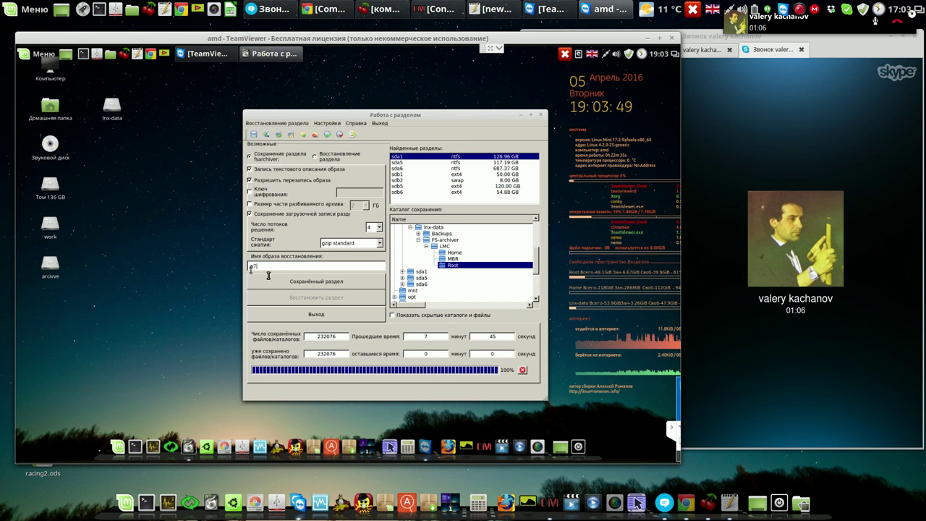
# - Collapse the lnx-data and FS-archiver folders in the save tree
pyautogui.click(410, 228)
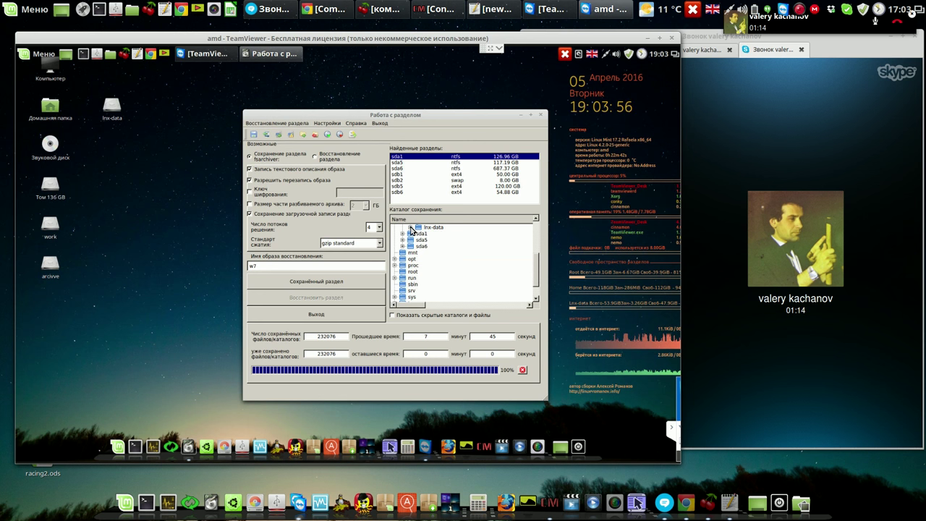
pyautogui.click(411, 228)
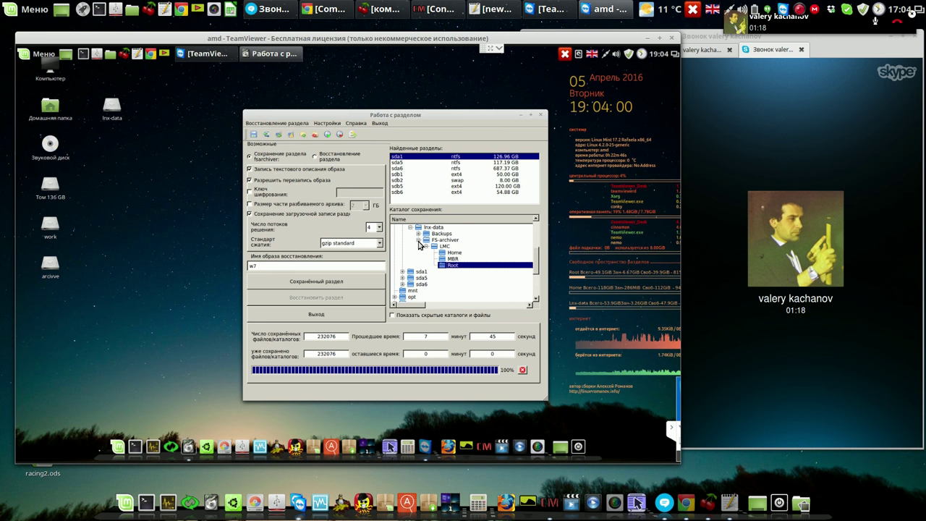
pyautogui.click(418, 242)
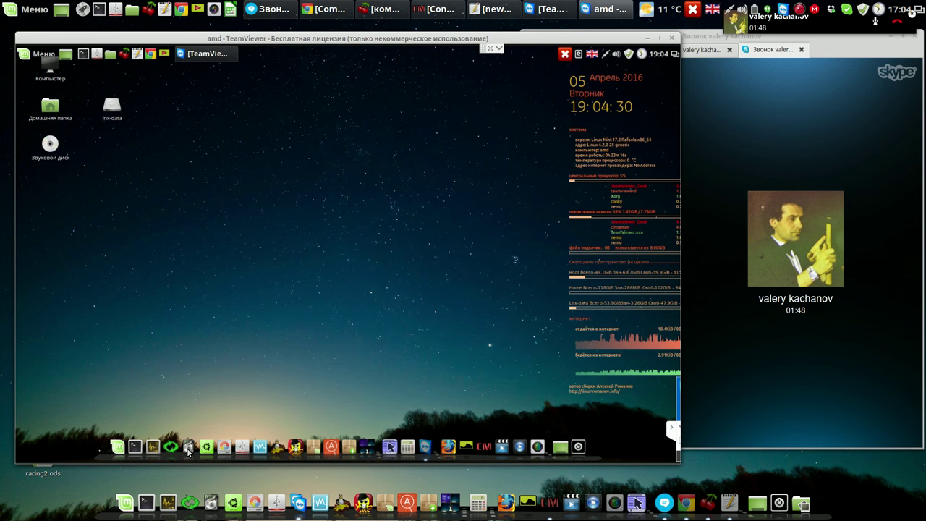
# - Relaunch qt4-fsarchiver from the dock, authenticating at the gksu password prompt
pyautogui.click(187, 445)
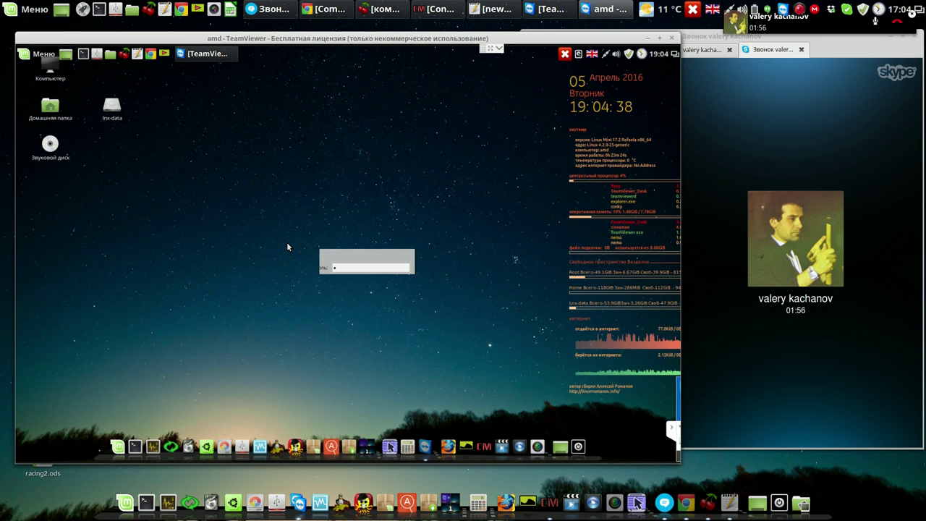
pyautogui.press('Return')
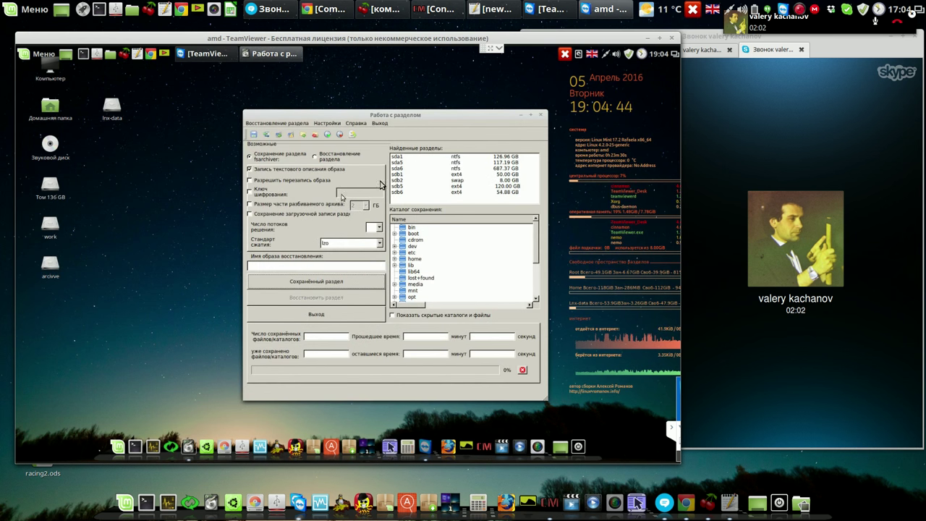
# - Select sda1 and choose the lnx-data/Windows folder as the save location
pyautogui.click(400, 158)
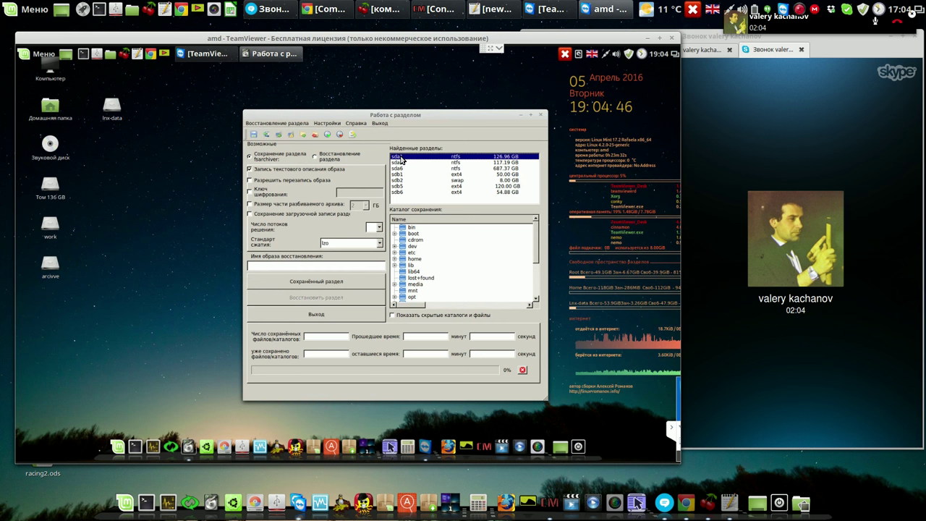
pyautogui.click(395, 286)
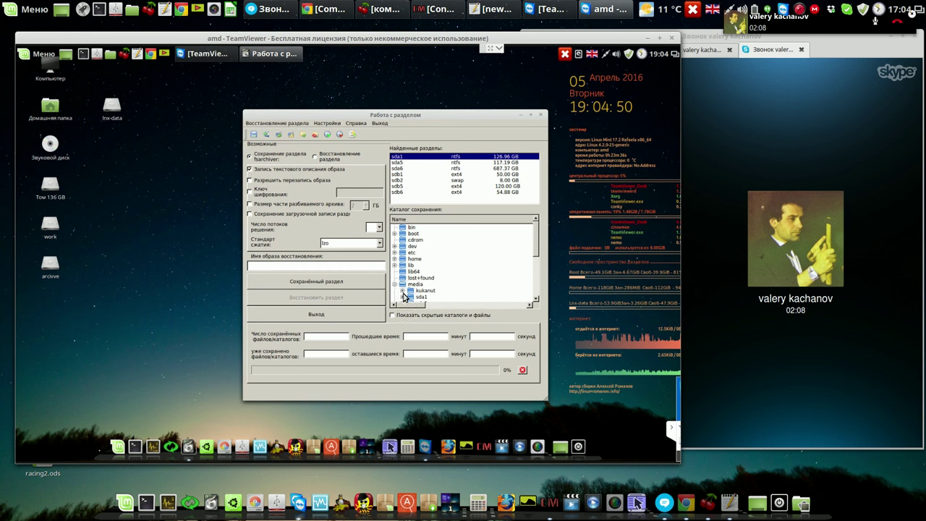
pyautogui.click(402, 291)
pyautogui.click(410, 298)
pyautogui.click(536, 303)
pyautogui.click(536, 302)
pyautogui.click(536, 302)
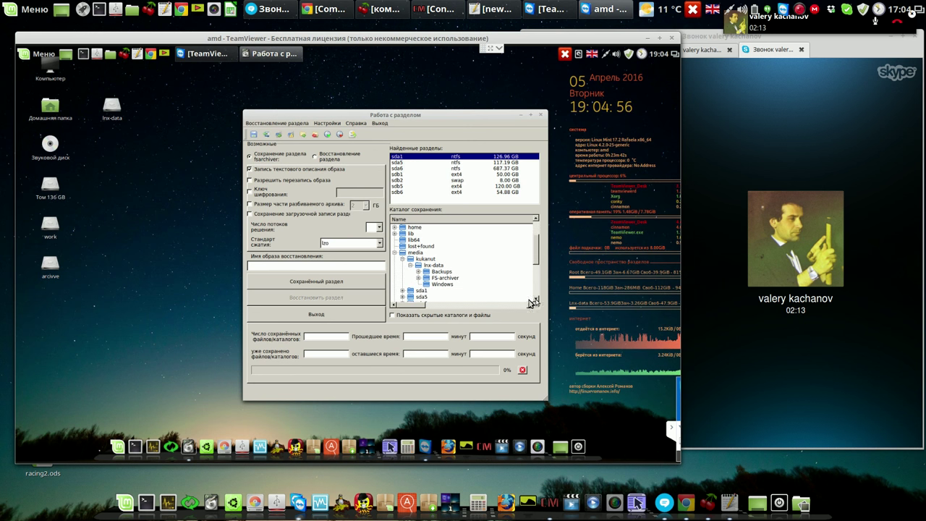
pyautogui.click(445, 284)
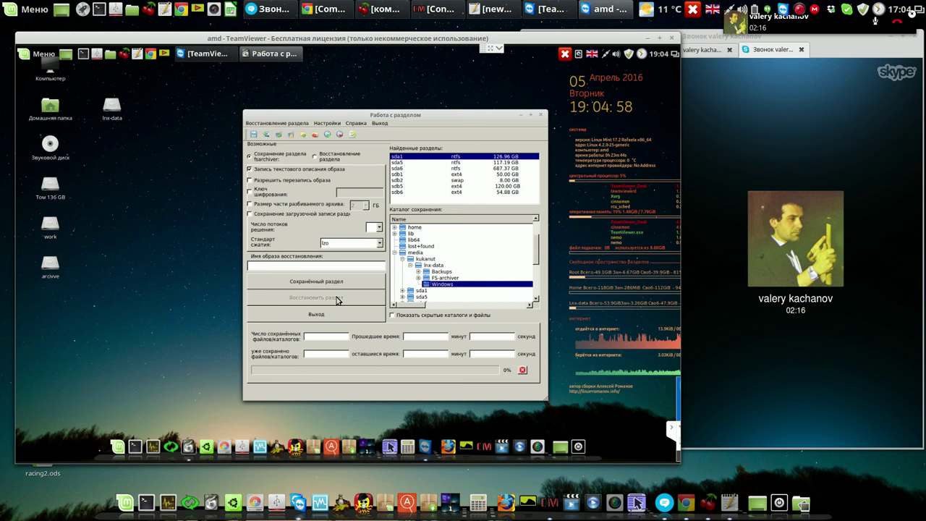
# - Set 4 threads, overwrite, boot record, gzip standard, image name w7, then start saving
pyautogui.click(379, 229)
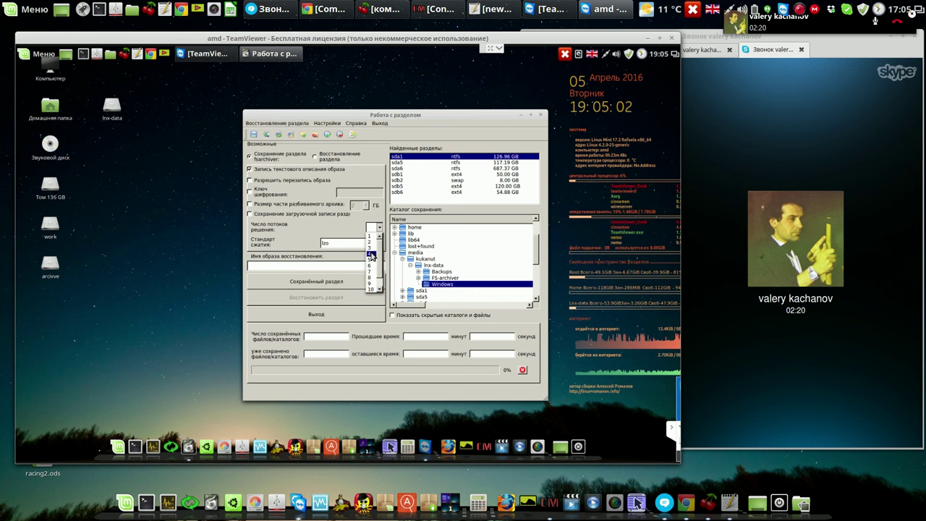
pyautogui.click(372, 254)
pyautogui.click(250, 182)
pyautogui.click(250, 215)
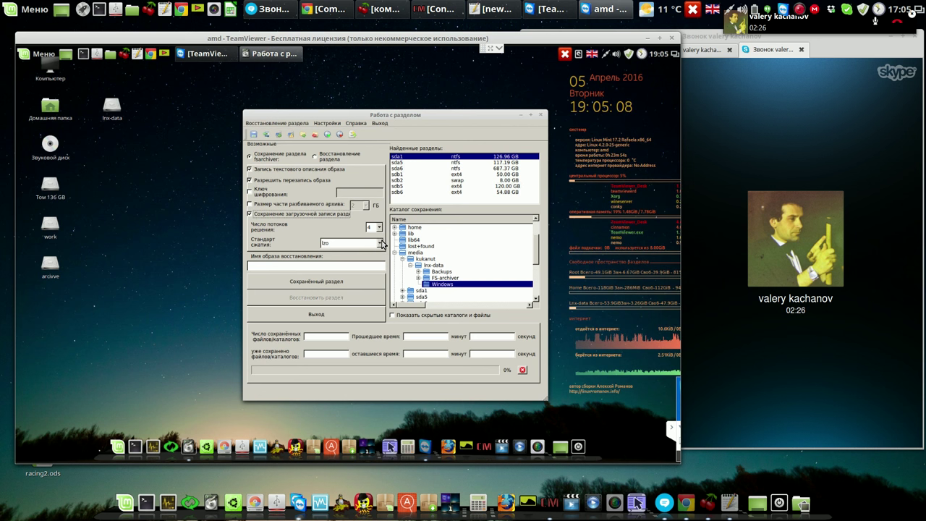
pyautogui.click(382, 244)
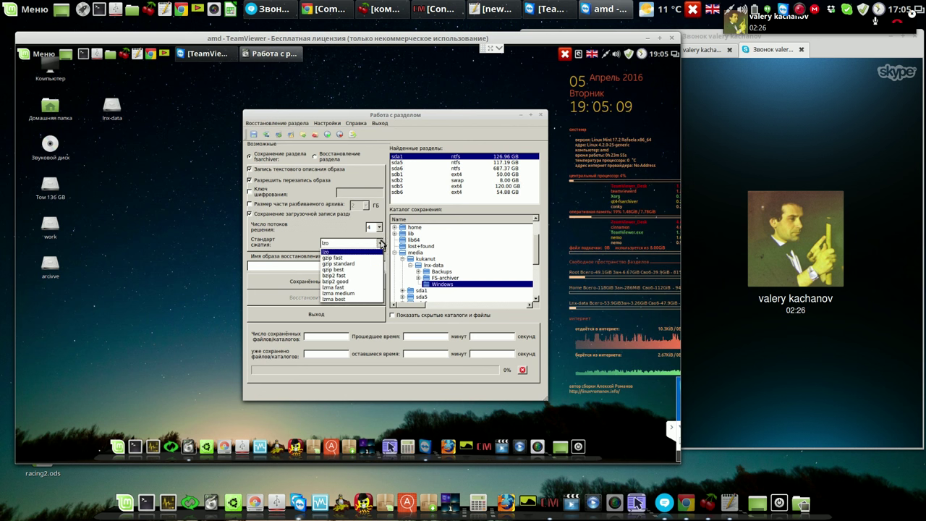
pyautogui.click(352, 264)
pyautogui.click(350, 265)
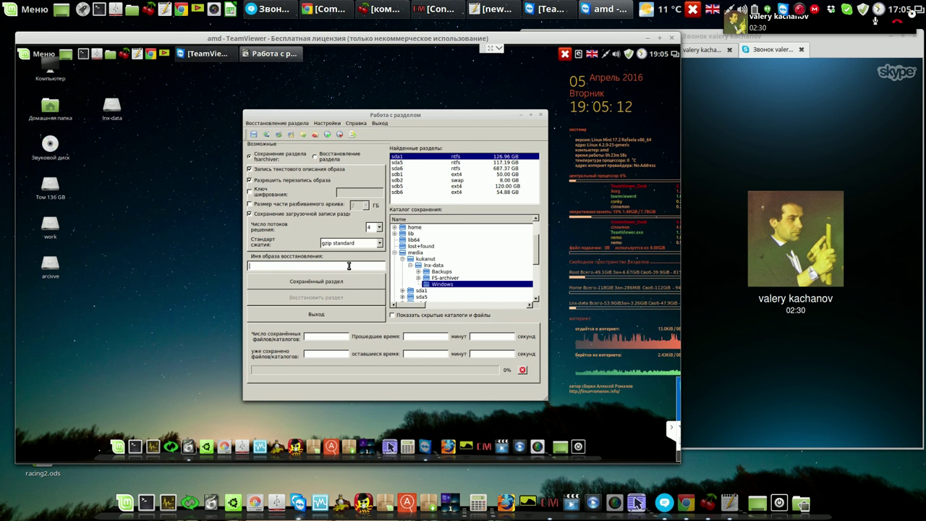
pyautogui.write('w7')
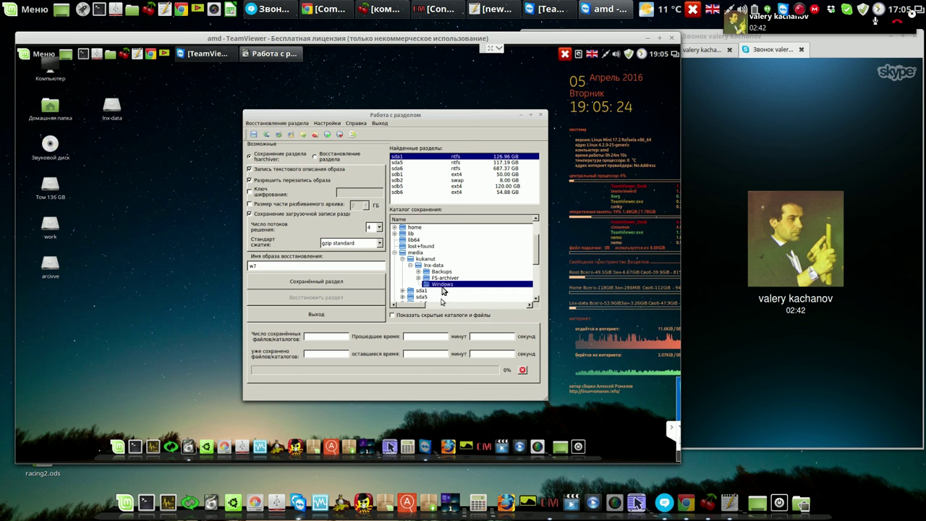
pyautogui.click(323, 282)
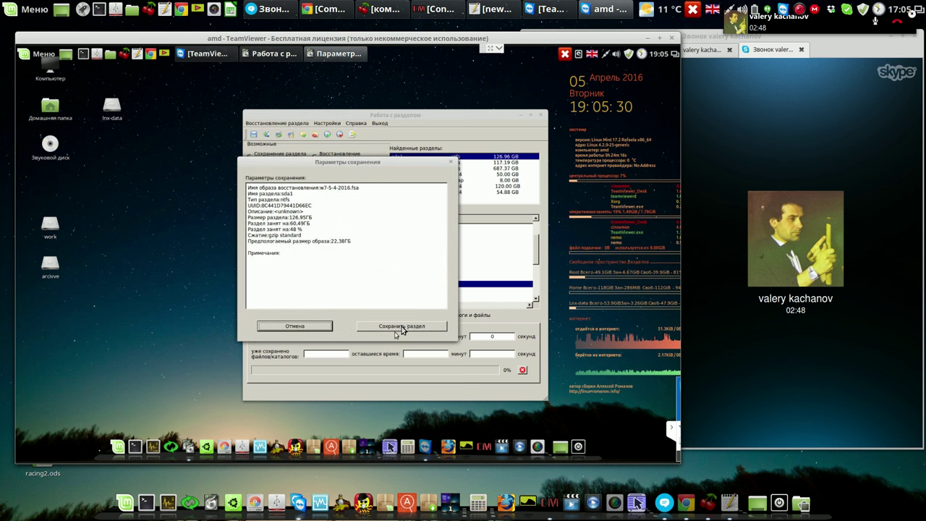
# - Confirm saving the sda1 image w7 with the listed parameters
pyautogui.click(401, 326)
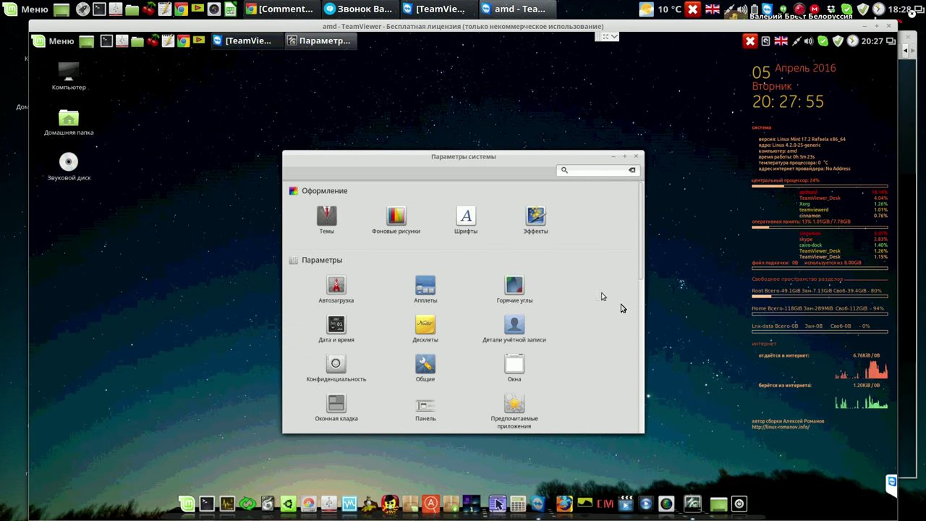
# - Launch Driver Manager from System Settings' Administration section, entering the account password
pyautogui.moveTo(641, 269); pyautogui.dragTo(640, 432)
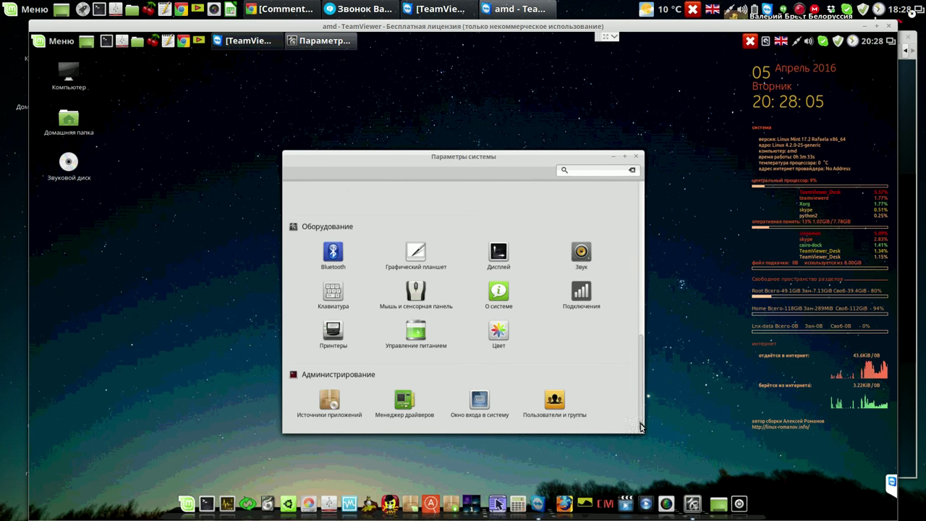
pyautogui.click(404, 402)
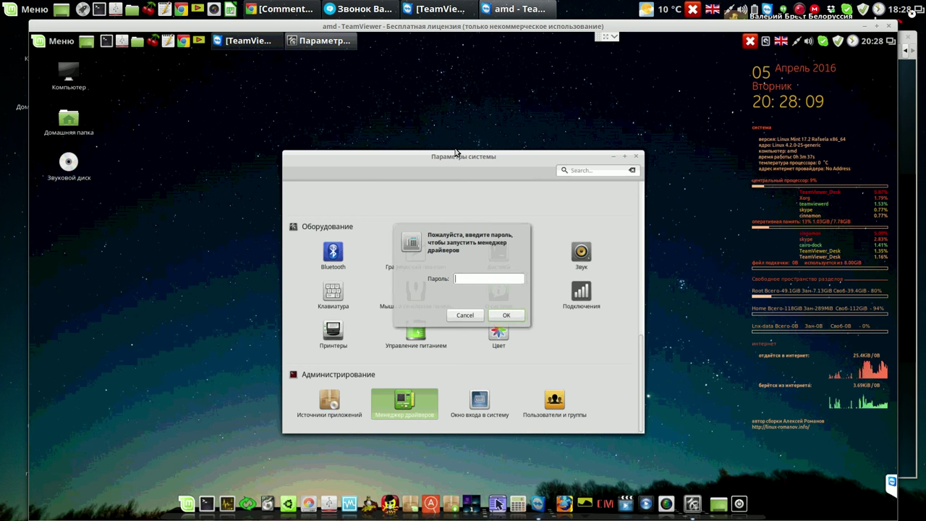
pyautogui.write('1')
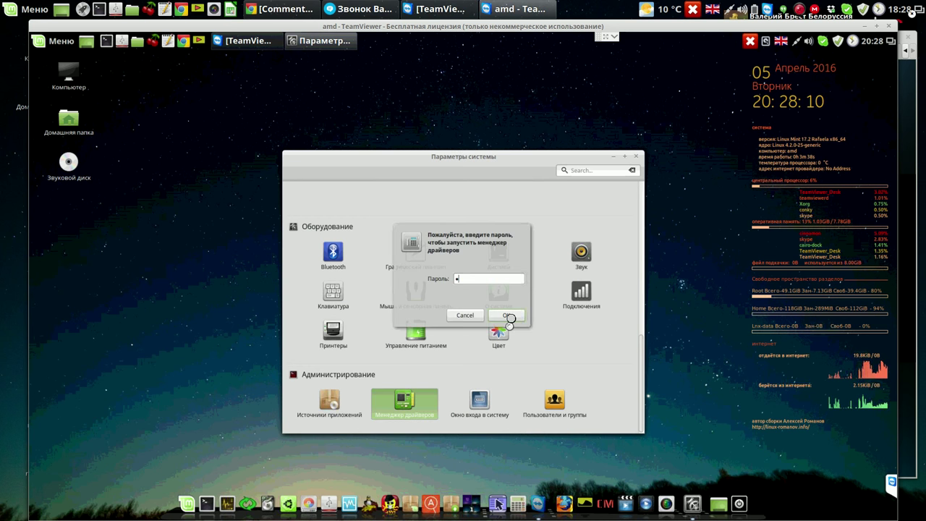
pyautogui.click(510, 316)
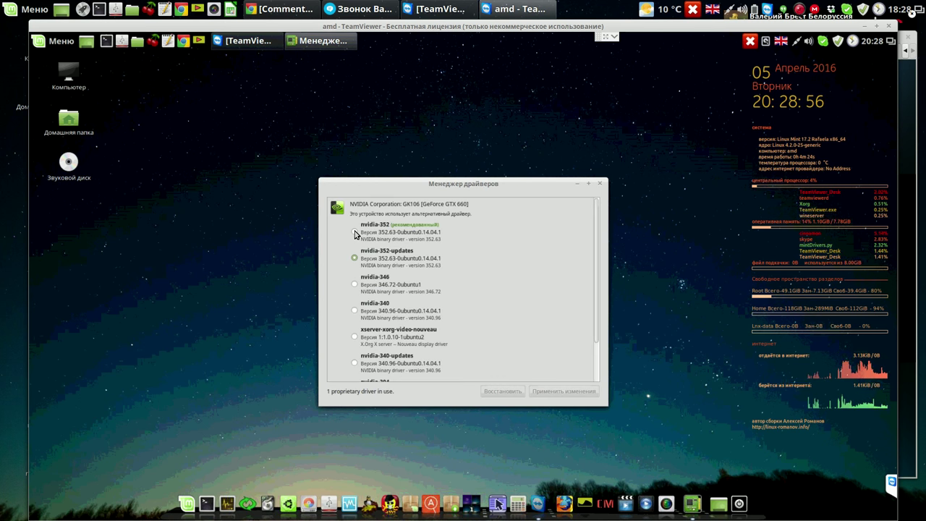
# - Switch to the recommended nvidia-352 driver and apply the change
pyautogui.click(354, 232)
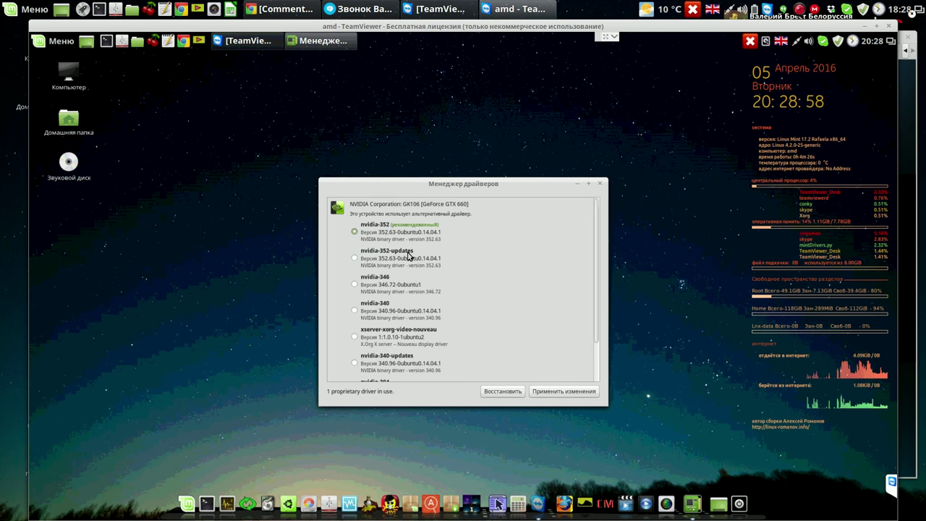
pyautogui.click(571, 391)
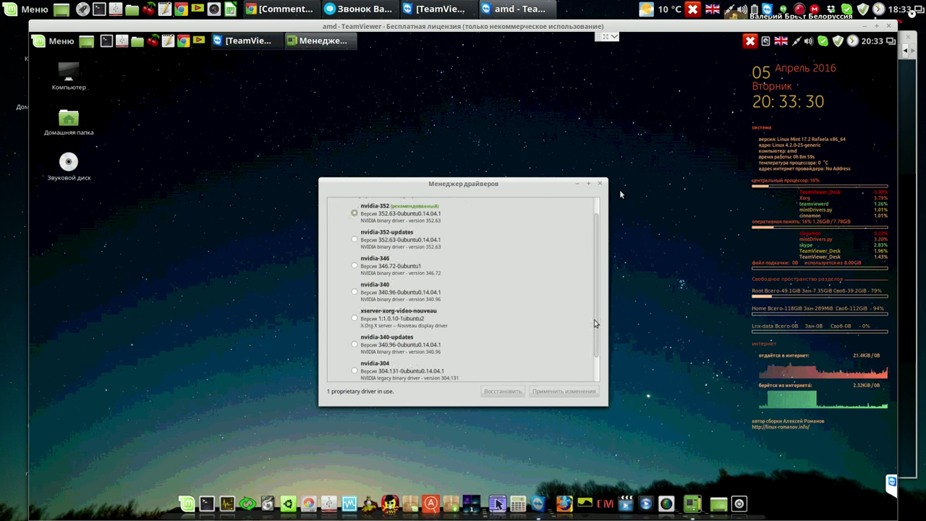
pyautogui.scroll(-2, 596, 322)
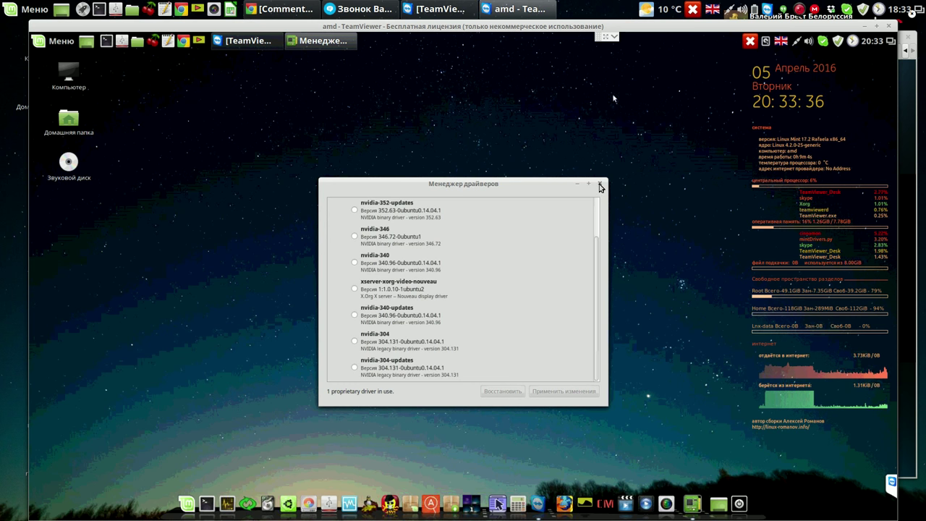
# - Close the Driver Manager and restart the remote Linux Mint machine
pyautogui.click(599, 185)
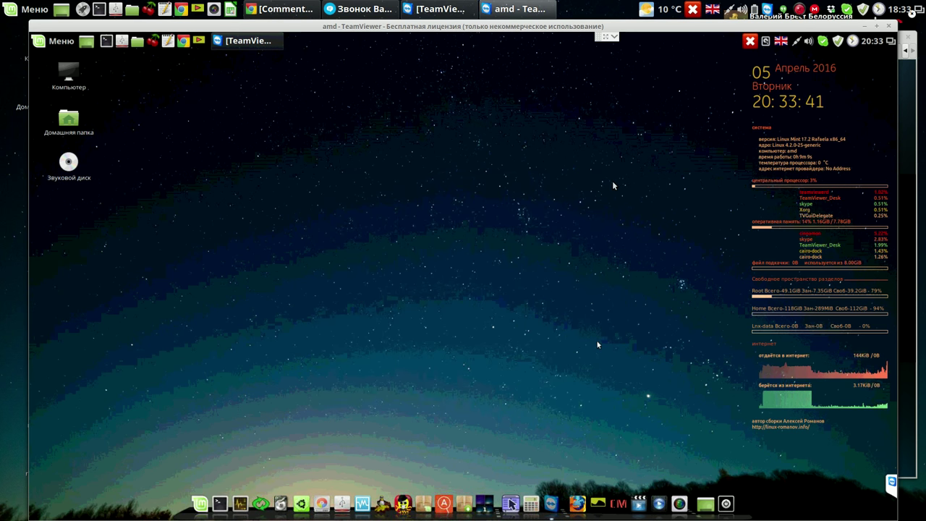
pyautogui.click(751, 43)
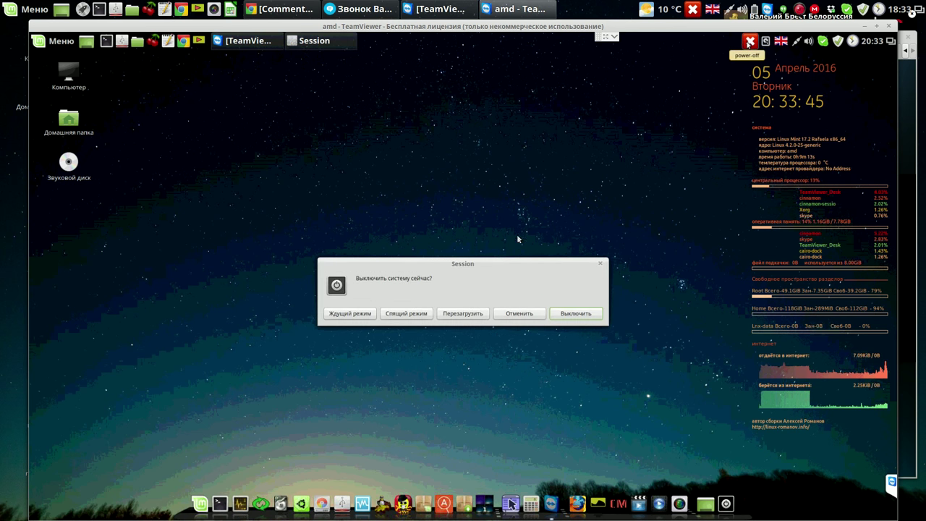
pyautogui.click(474, 315)
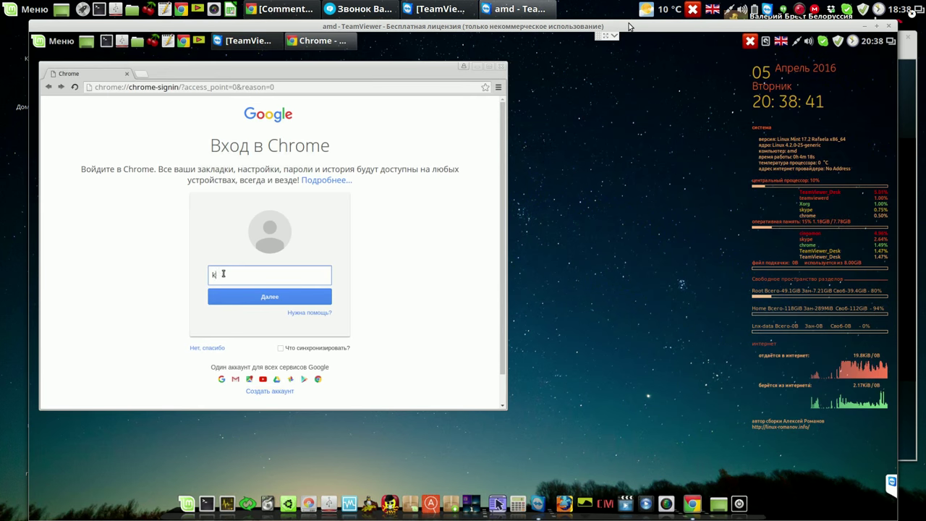
# - Download команды и видео.ctb into Загрузки next to helper_last.crx and select it
pyautogui.write('i')
pyautogui.write('nu')
pyautogui.write('to')
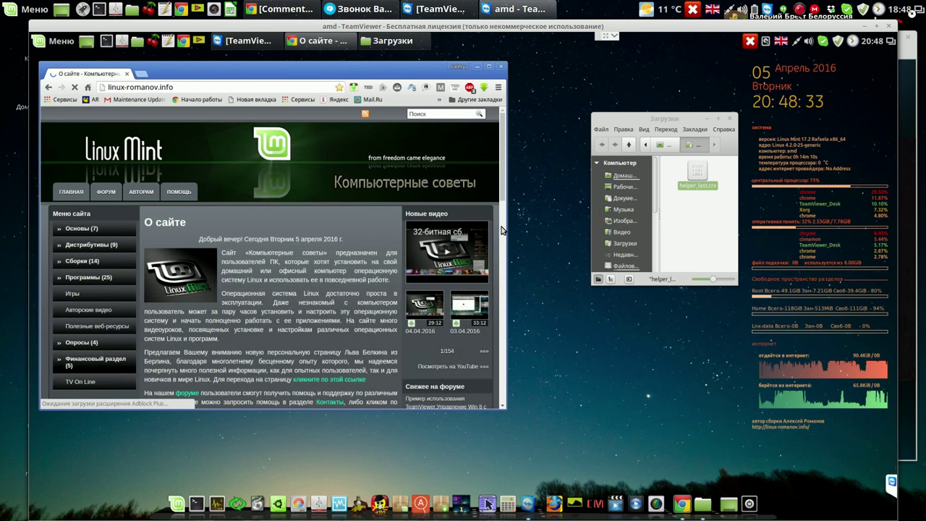
pyautogui.scroll(-5, 501, 235)
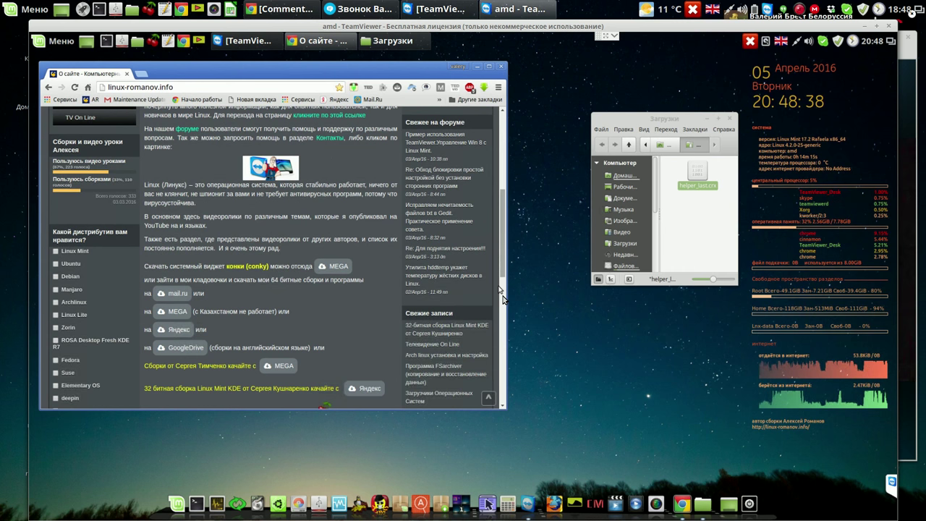
pyautogui.scroll(-5, 503, 299)
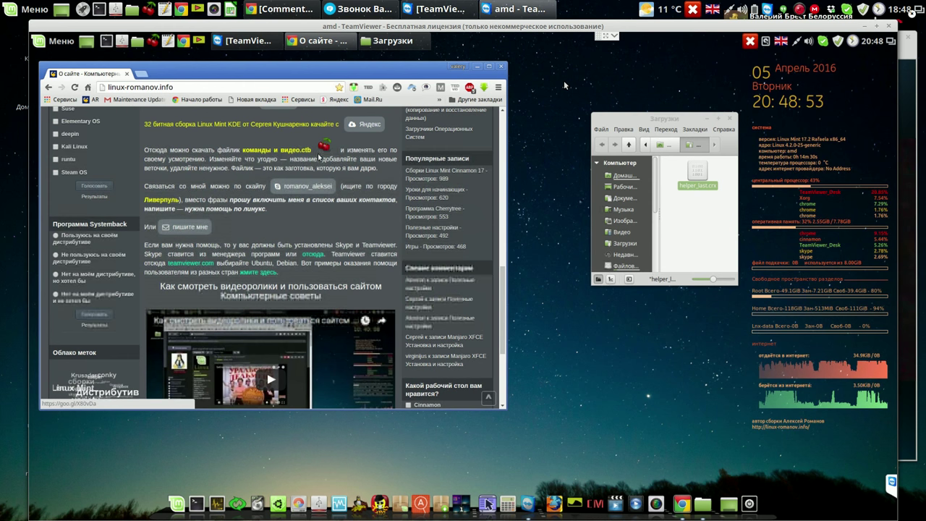
pyautogui.click(324, 149)
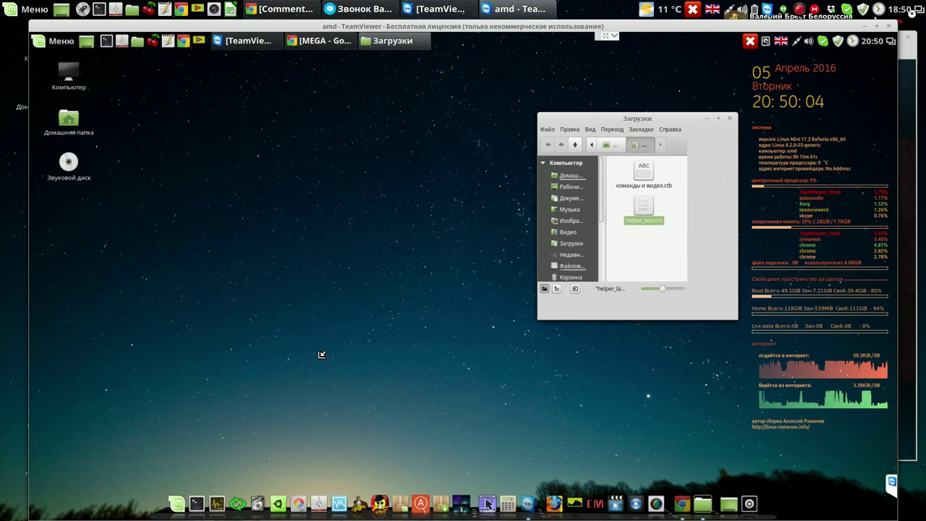
pyautogui.moveTo(320, 355); pyautogui.dragTo(321, 356)
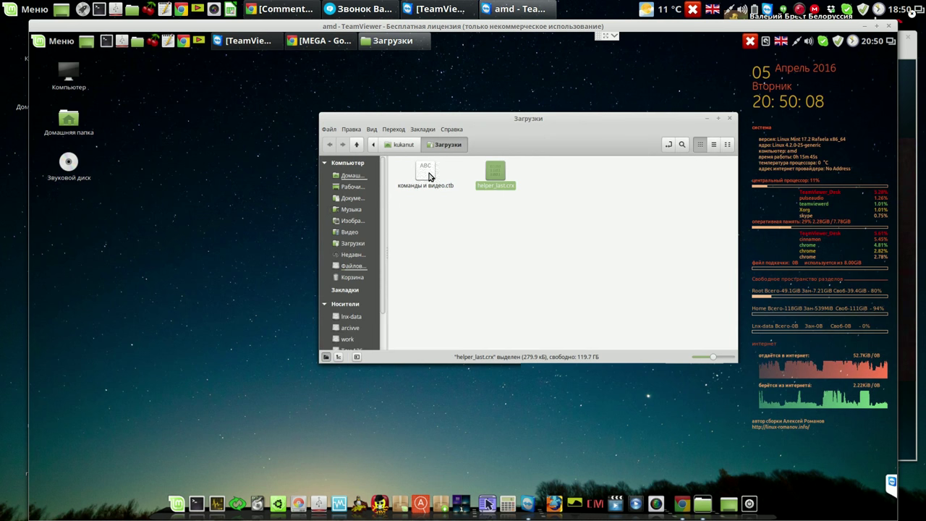
pyautogui.click(429, 176)
# - Move команды и видео.ctb from Загрузки into the home CherryTree folder and open it
pyautogui.rightClick(430, 176)
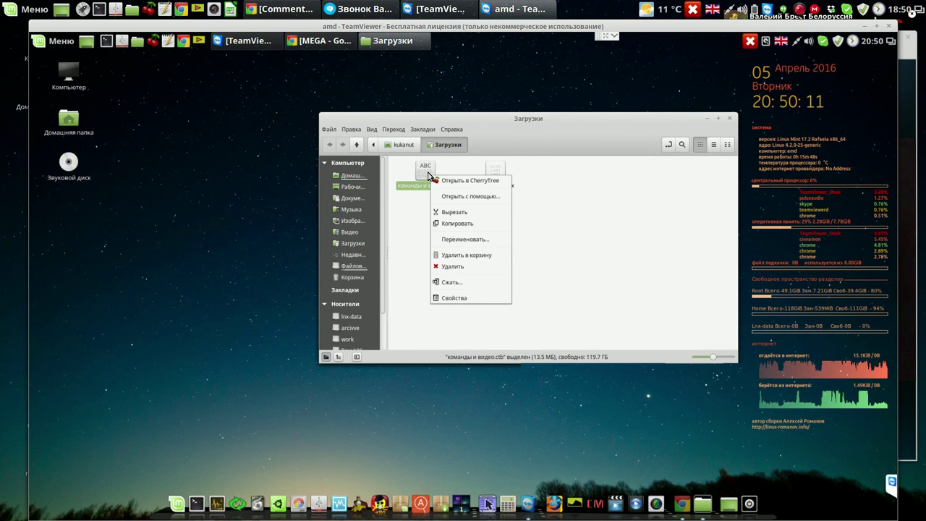
pyautogui.click(460, 213)
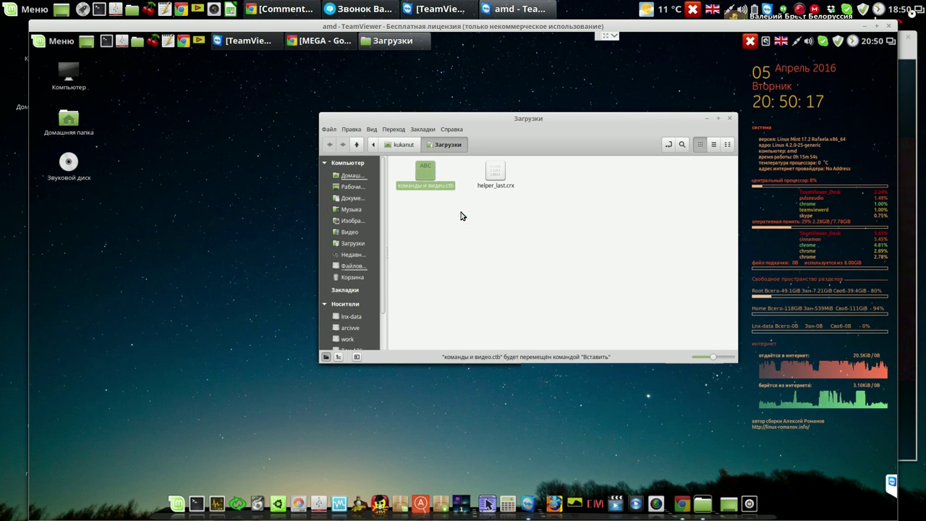
pyautogui.click(403, 145)
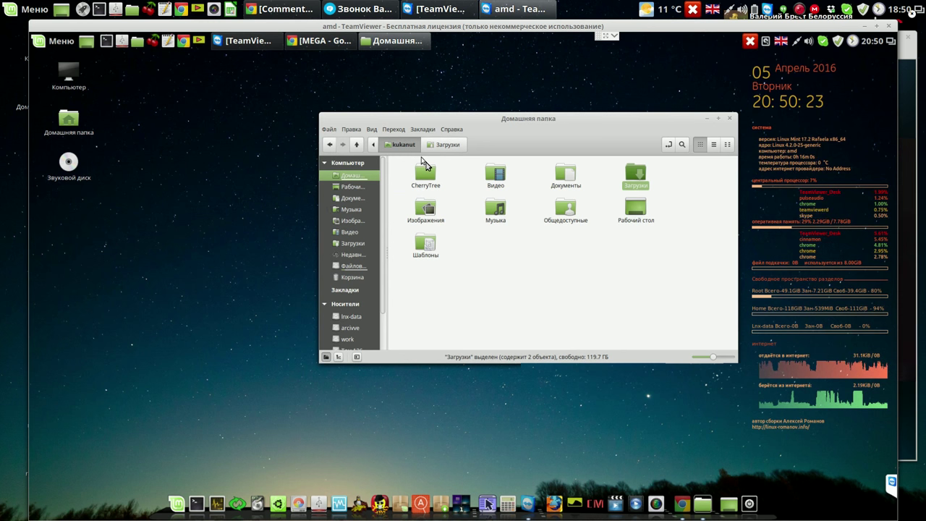
pyautogui.doubleClick(427, 174)
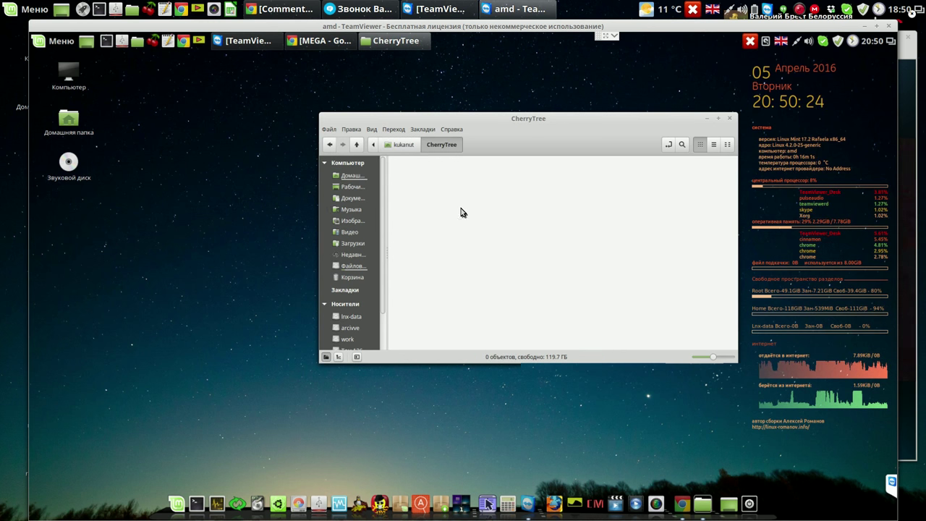
pyautogui.rightClick(461, 211)
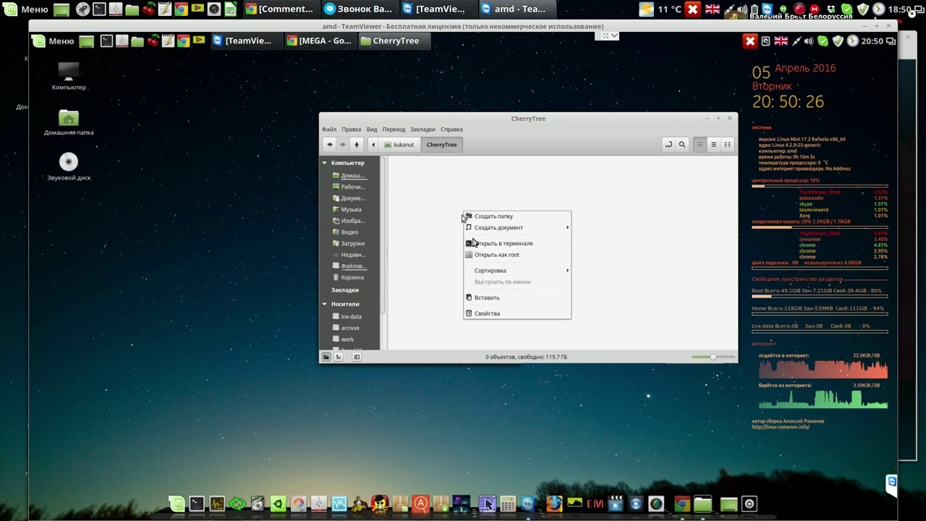
pyautogui.click(487, 298)
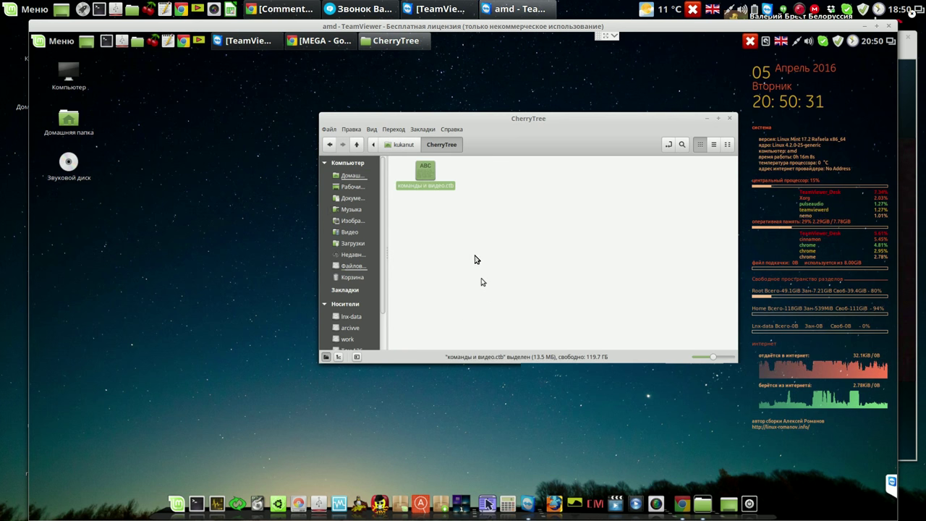
pyautogui.doubleClick(428, 178)
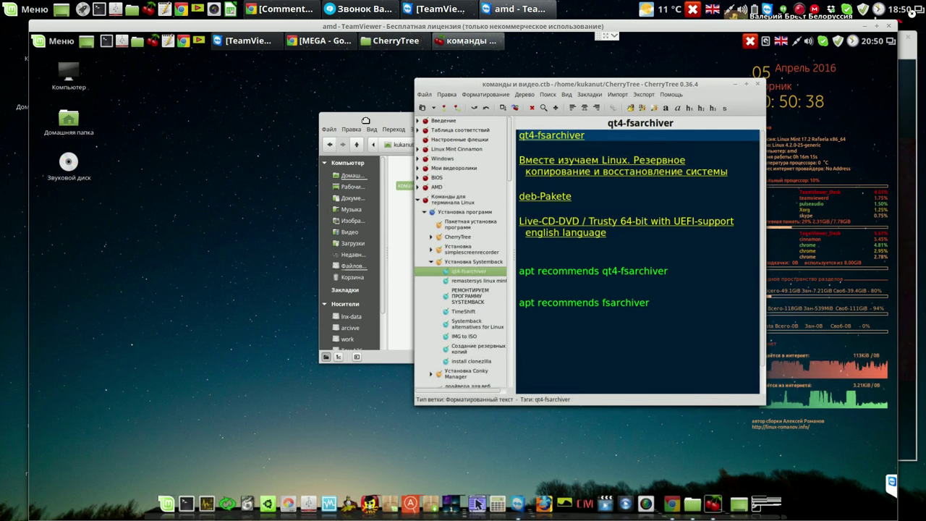
# - Close the file manager, shift CherryTree left, and show the Мои видеоролики note
pyautogui.click(366, 121)
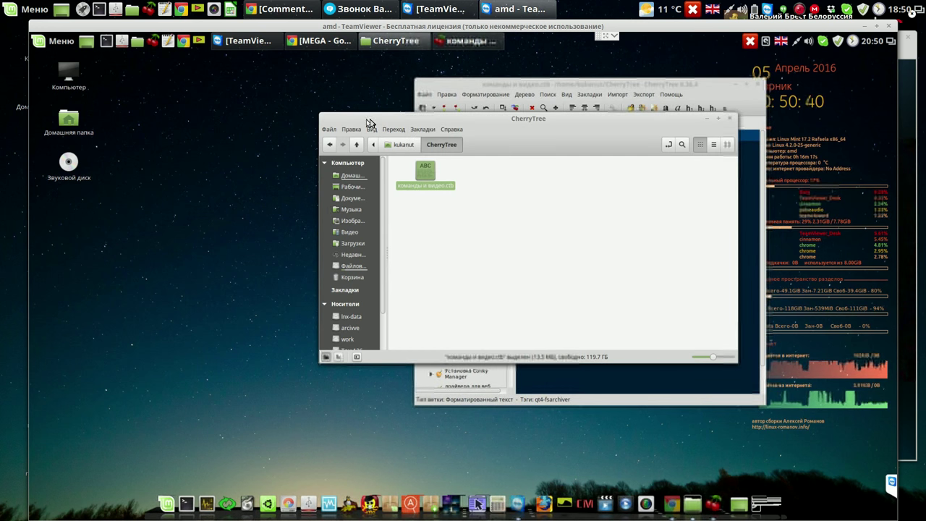
pyautogui.click(731, 119)
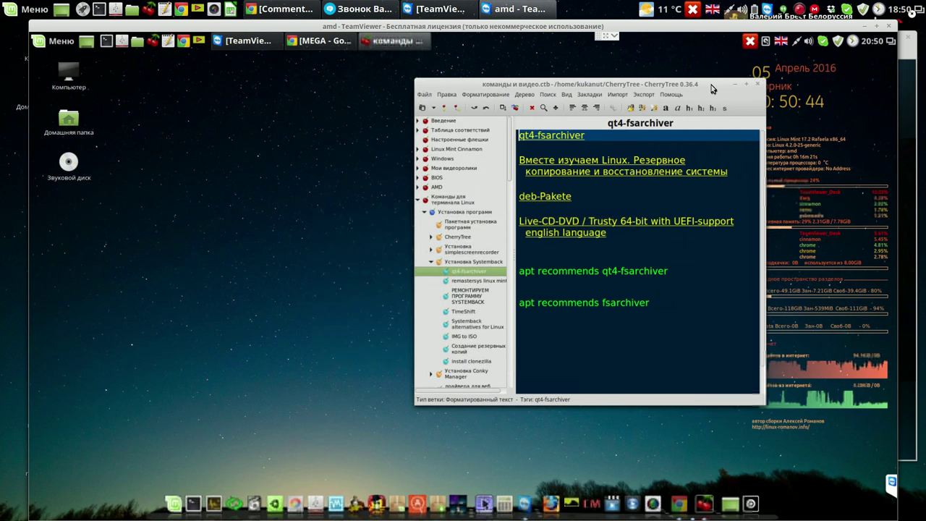
pyautogui.moveTo(526, 88); pyautogui.dragTo(349, 91)
pyautogui.moveTo(244, 210); pyautogui.dragTo(205, 202)
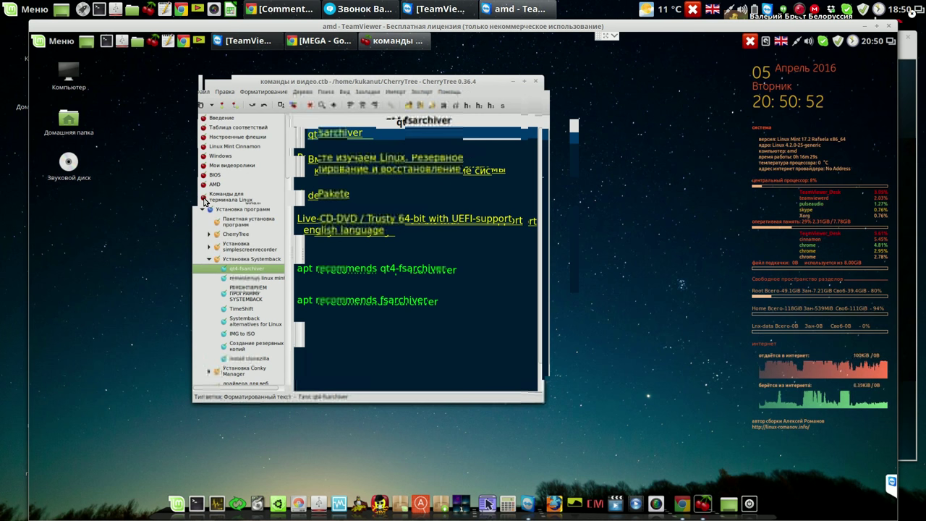
pyautogui.click(206, 197)
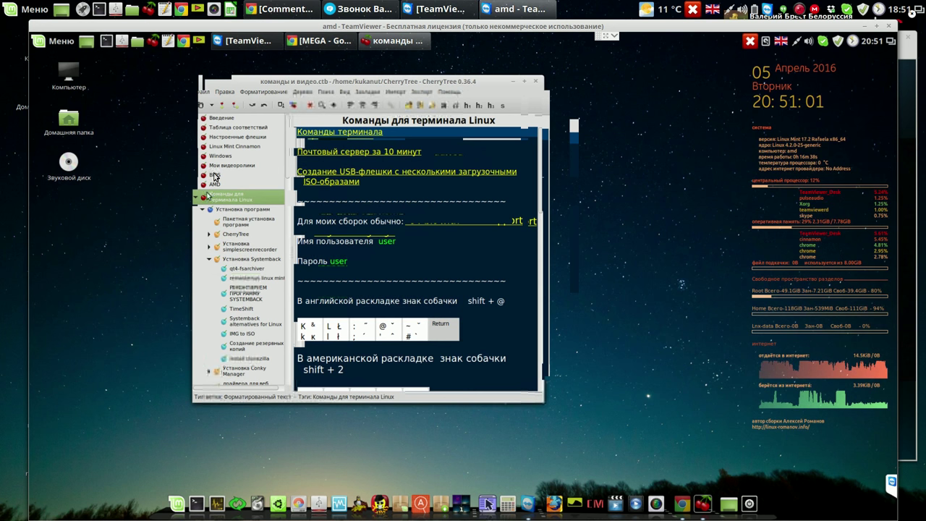
pyautogui.click(217, 166)
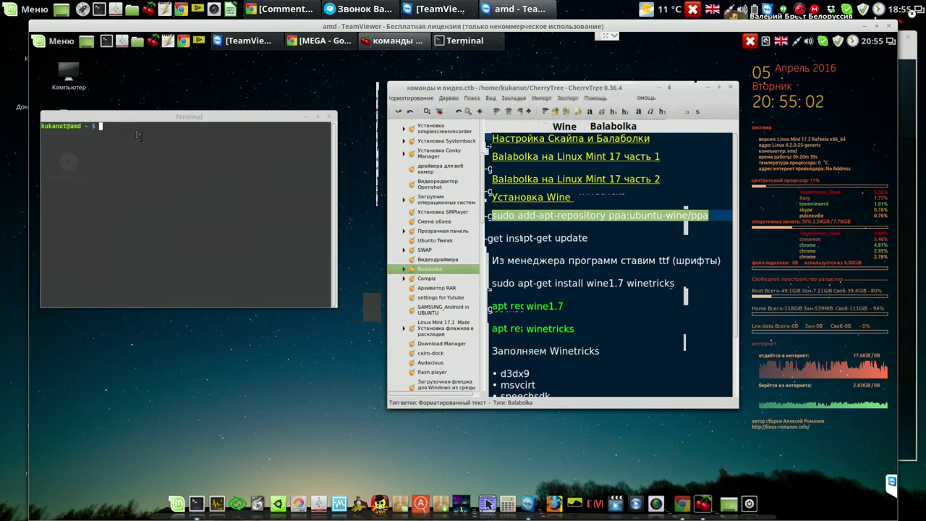
# - Run the pasted sudo add-apt-repository ppa:ubuntu-wine/ppa command in Terminal
pyautogui.write('sudo add-apt-repository ppa:ubuntu-wine/ppa')
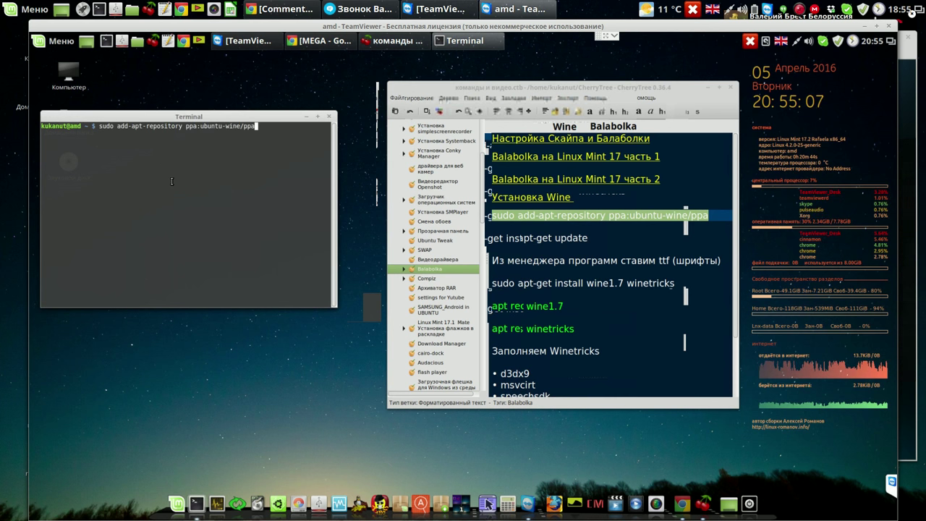
pyautogui.press('Return')
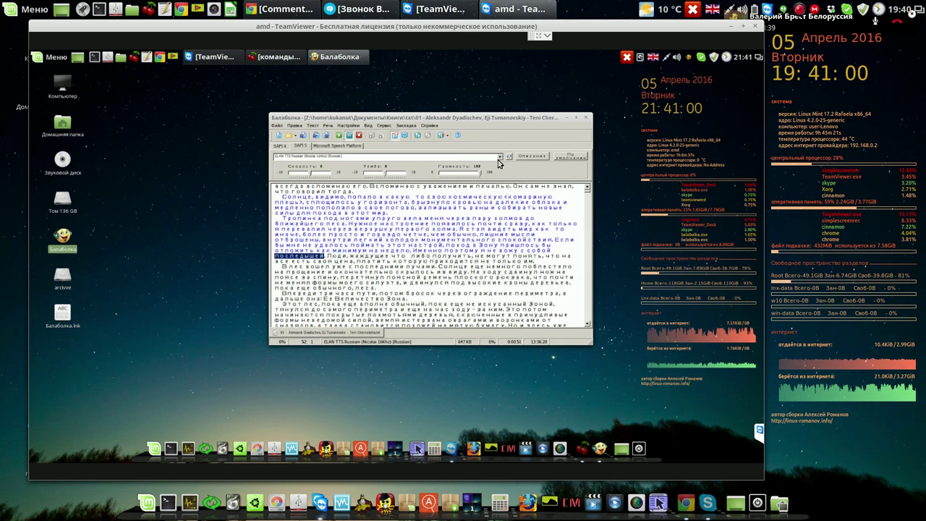
# - Select the ScanSoft Katerina_Full_22kHz (Russian) voice in Balabolka
pyautogui.click(499, 159)
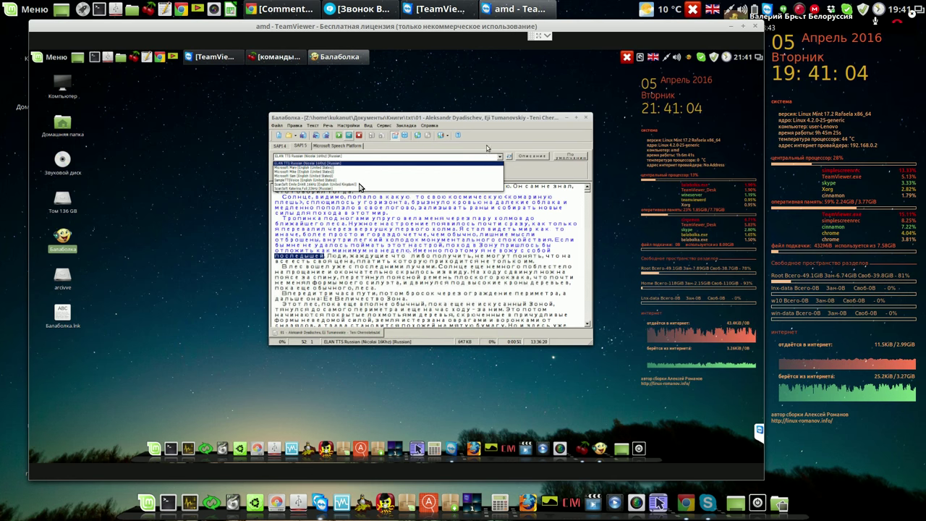
pyautogui.click(330, 189)
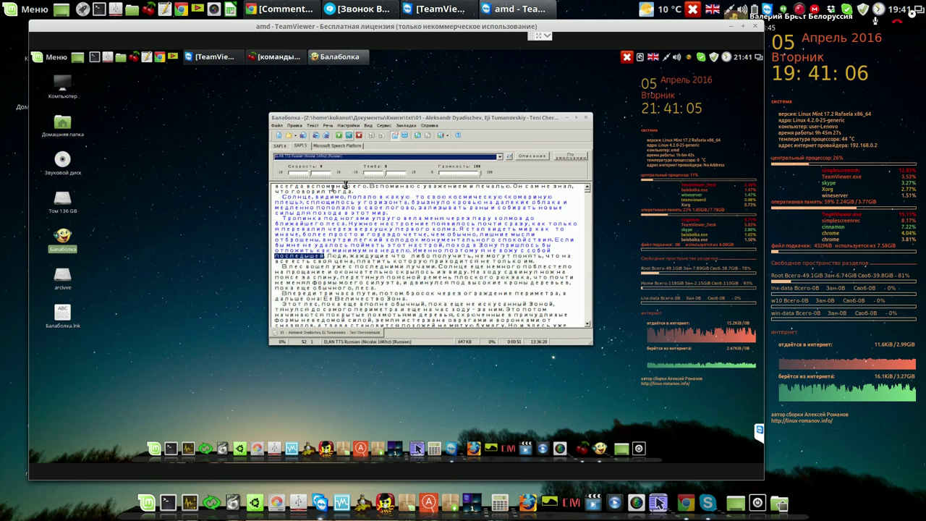
pyautogui.click(499, 159)
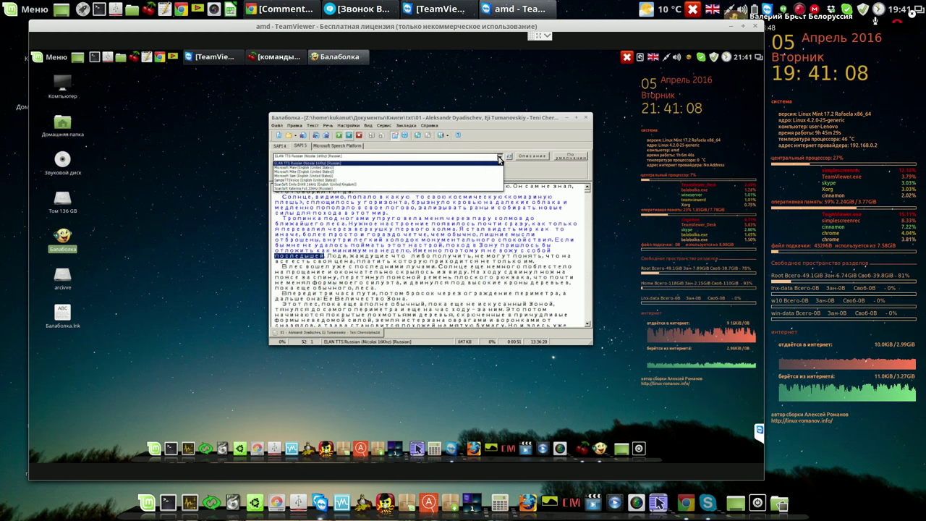
pyautogui.click(341, 189)
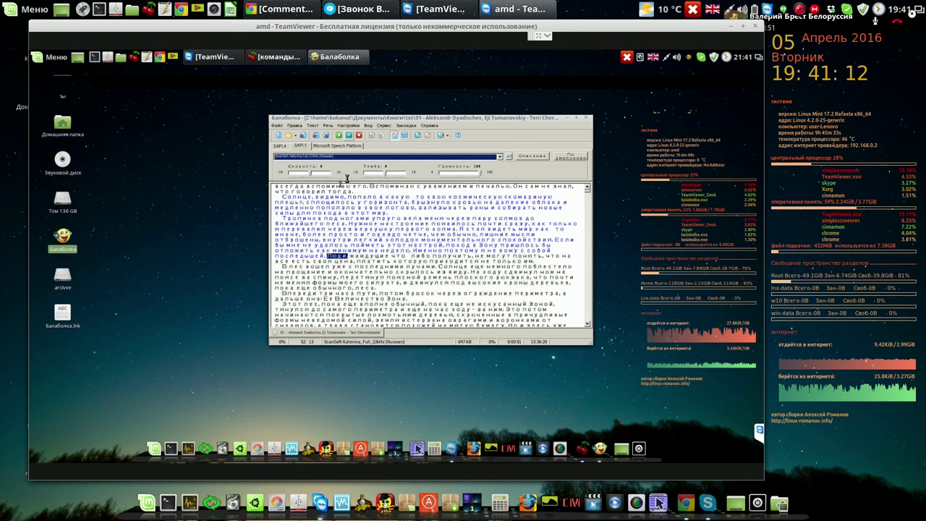
# - Read the text aloud at speed 10, pause it, and insert a quick bookmark
pyautogui.click(339, 135)
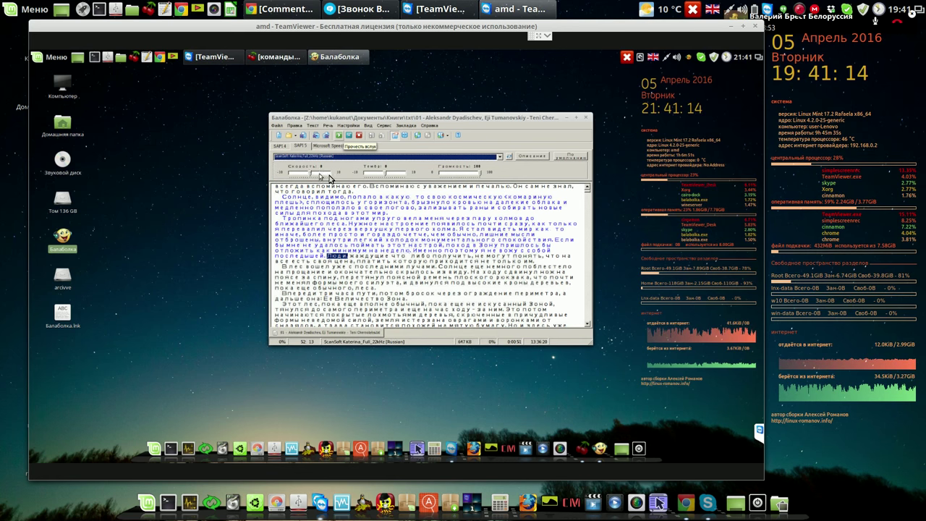
pyautogui.moveTo(311, 175); pyautogui.dragTo(331, 175)
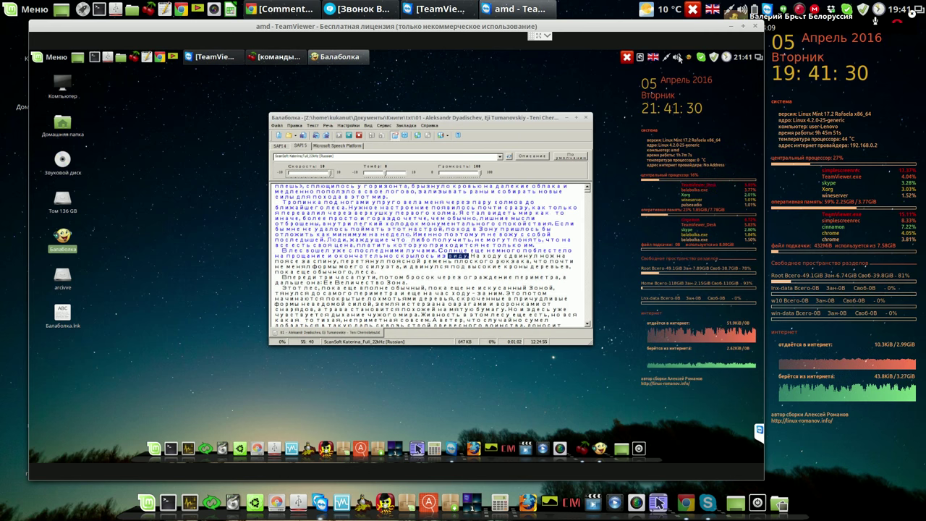
pyautogui.scroll(-2, 677, 57)
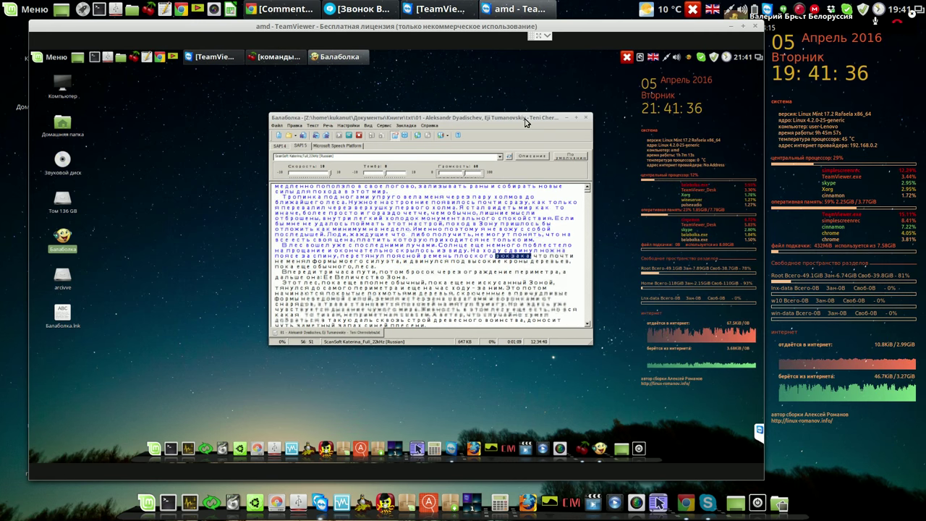
pyautogui.click(350, 137)
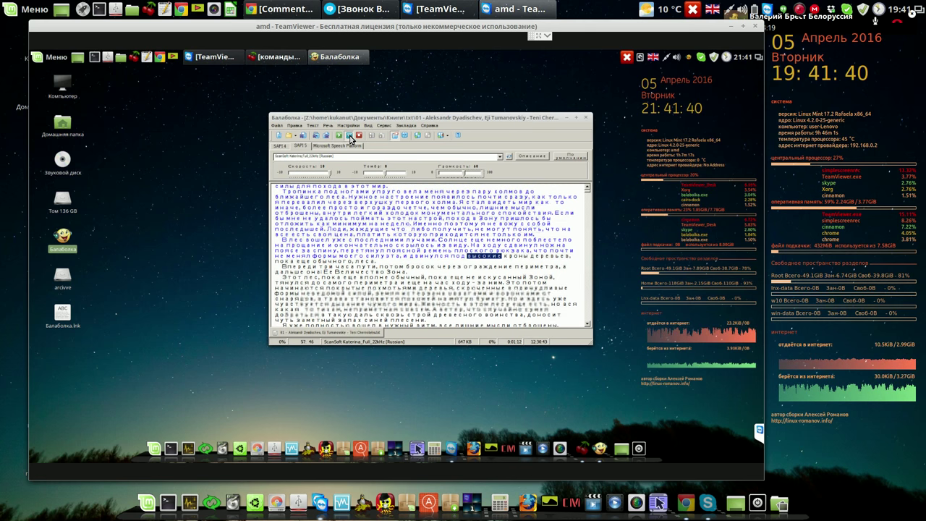
pyautogui.click(406, 126)
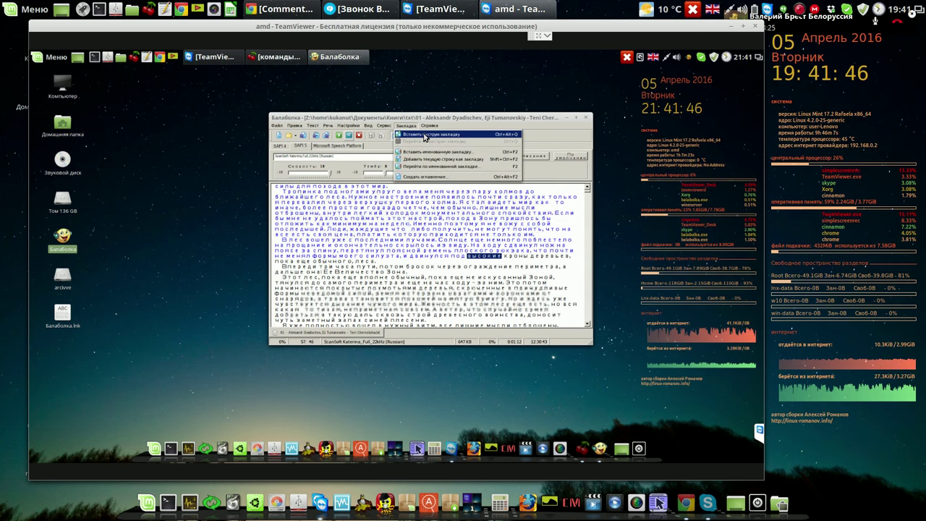
pyautogui.click(425, 134)
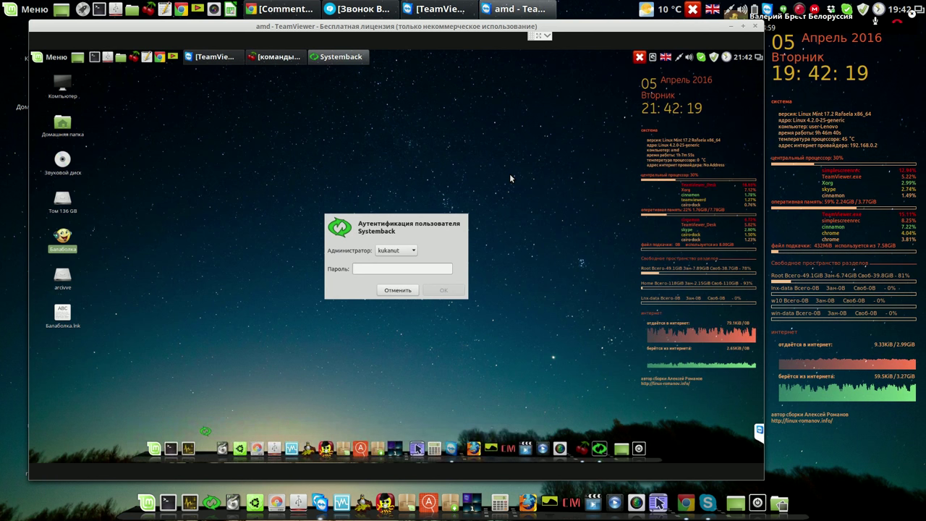
# - Authenticate Systemback with the administrator password and close the lnx-data folder window
pyautogui.write('*')
pyautogui.click(443, 290)
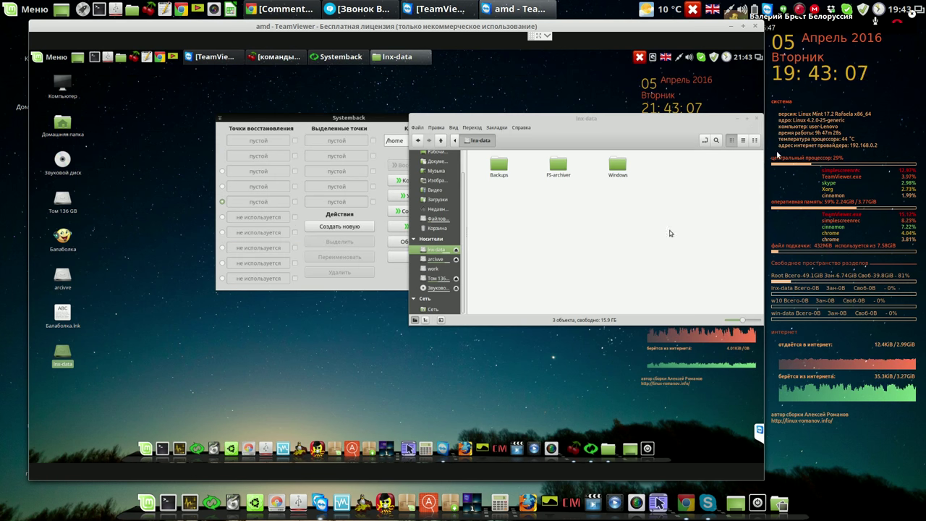
pyautogui.click(756, 120)
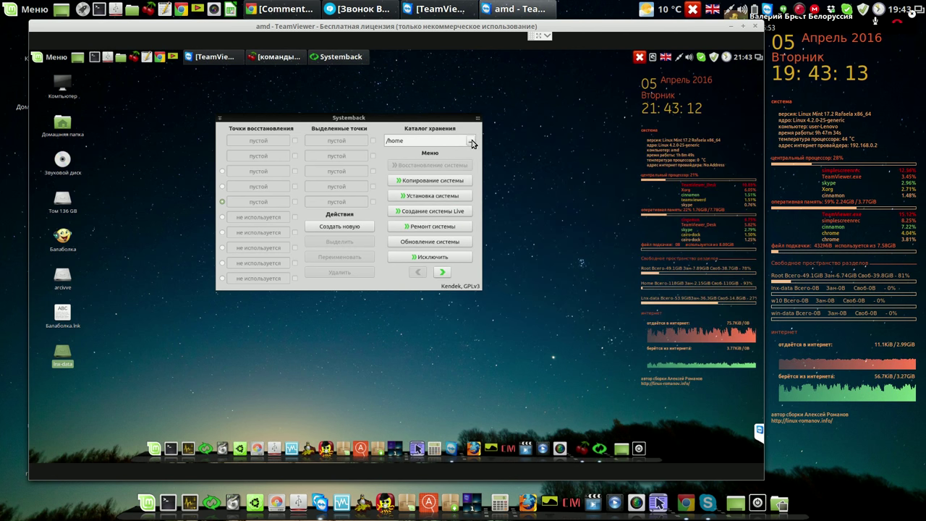
pyautogui.click(471, 142)
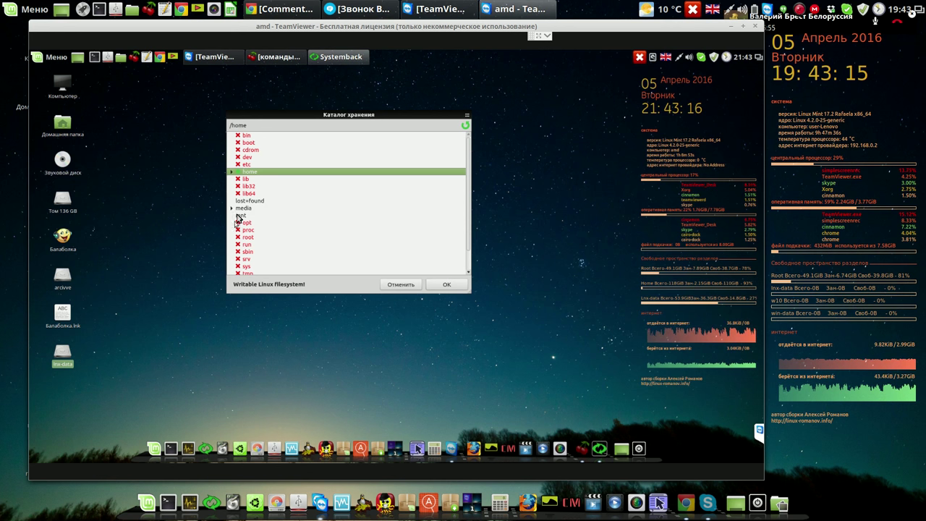
# - Set storage to /media/kukanut/lnx-data/Backups/1 and start creating a new restore point
pyautogui.click(231, 209)
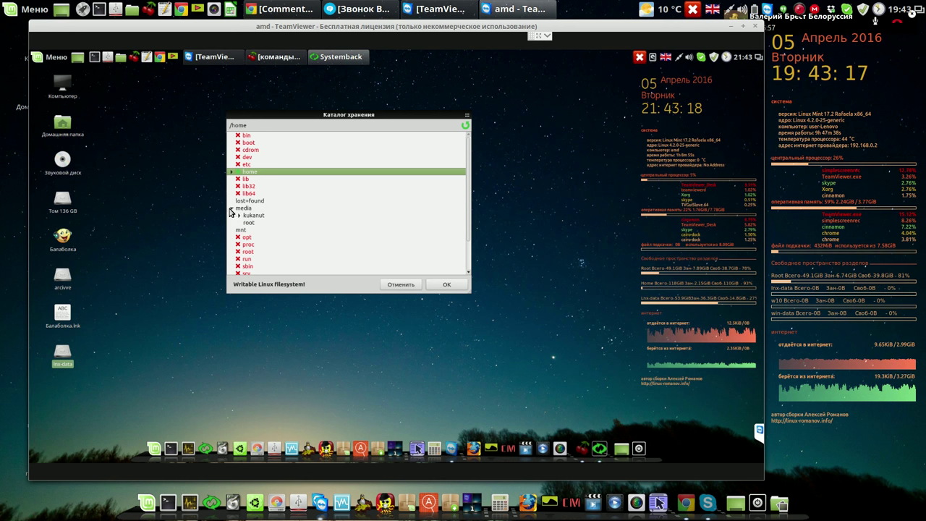
pyautogui.click(240, 216)
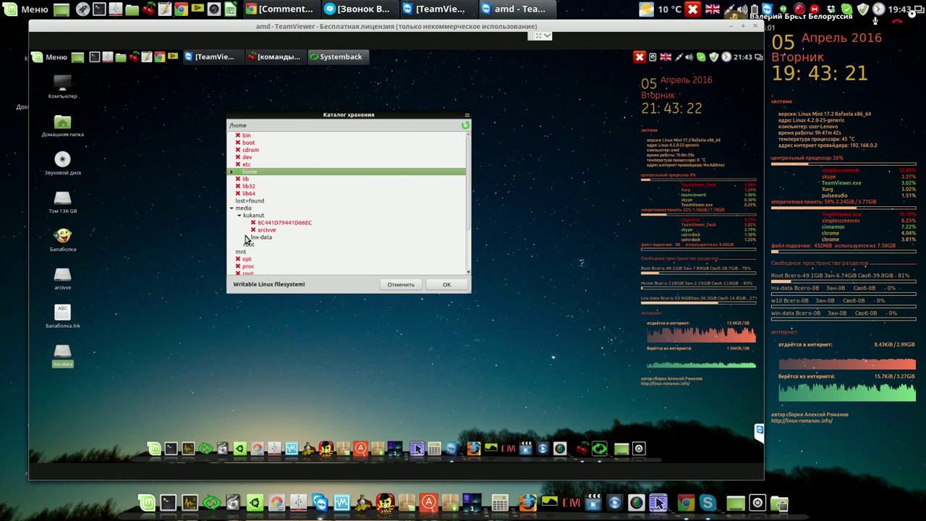
pyautogui.click(246, 237)
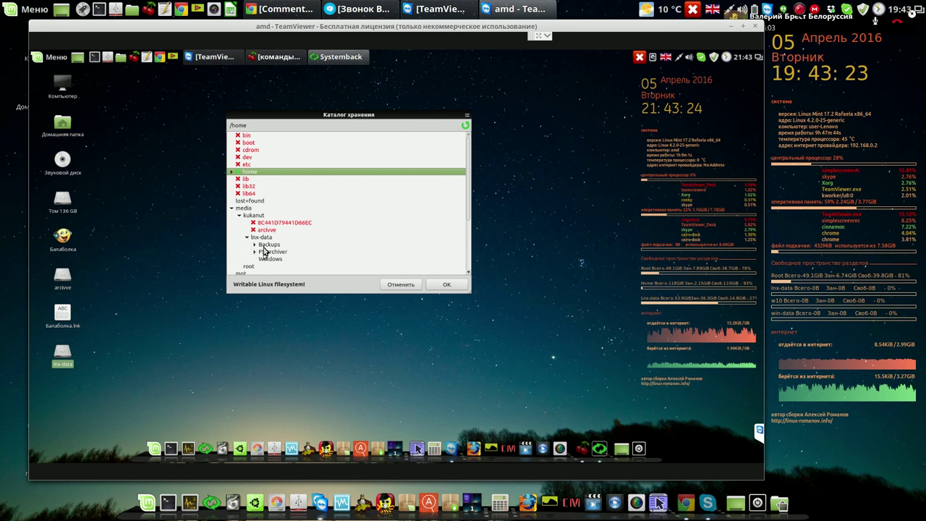
pyautogui.click(254, 245)
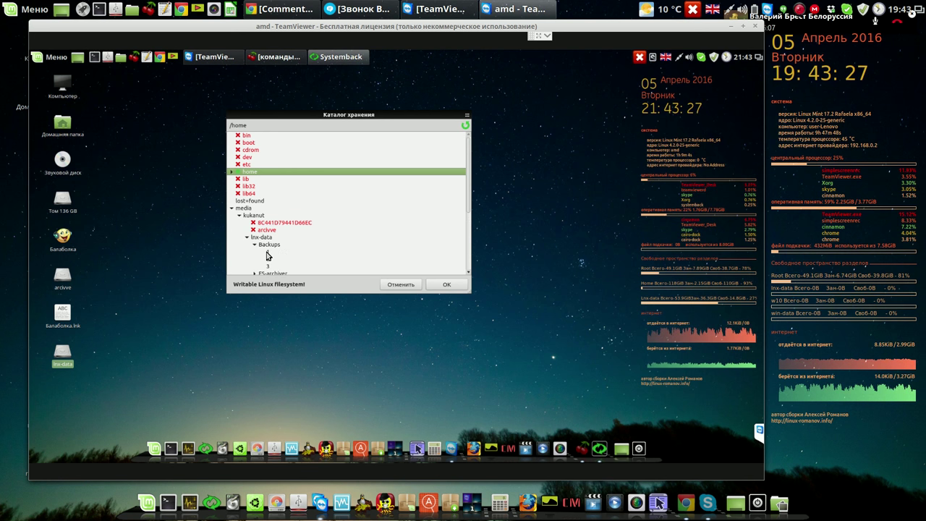
pyautogui.click(267, 253)
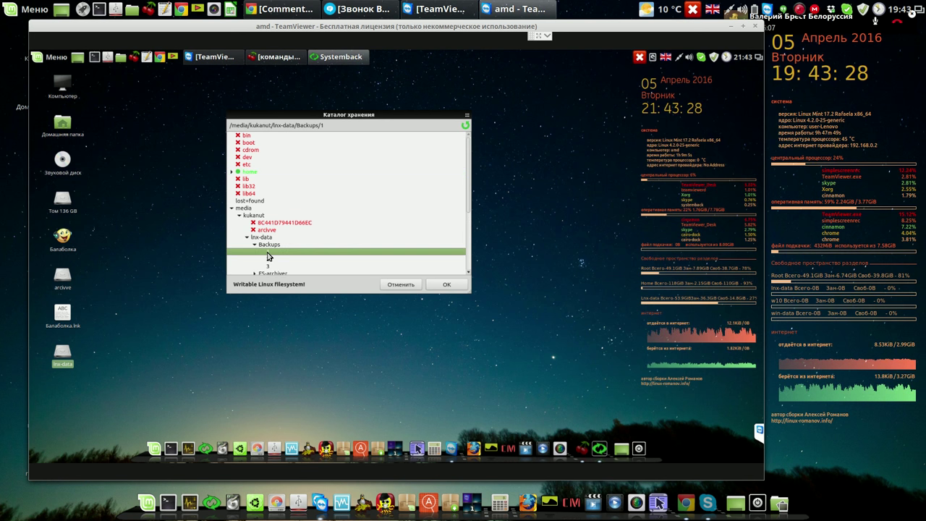
pyautogui.click(450, 285)
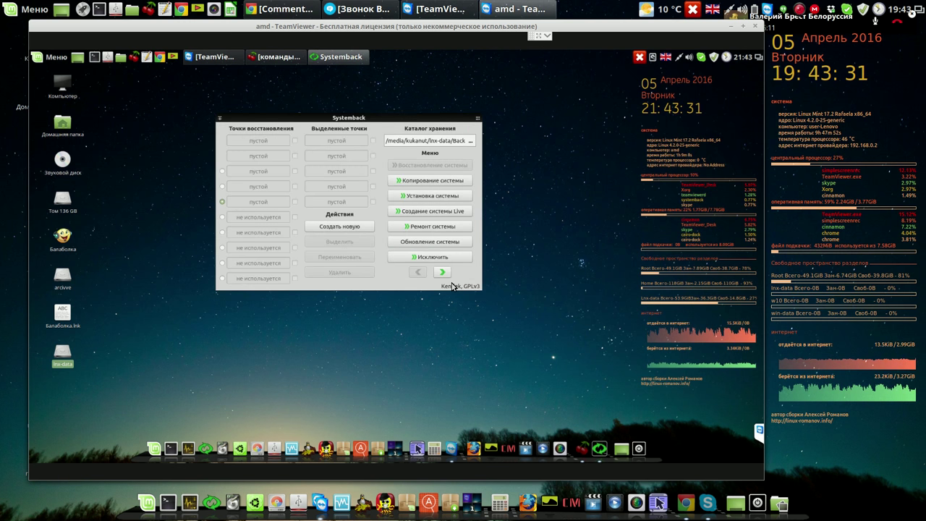
pyautogui.click(343, 230)
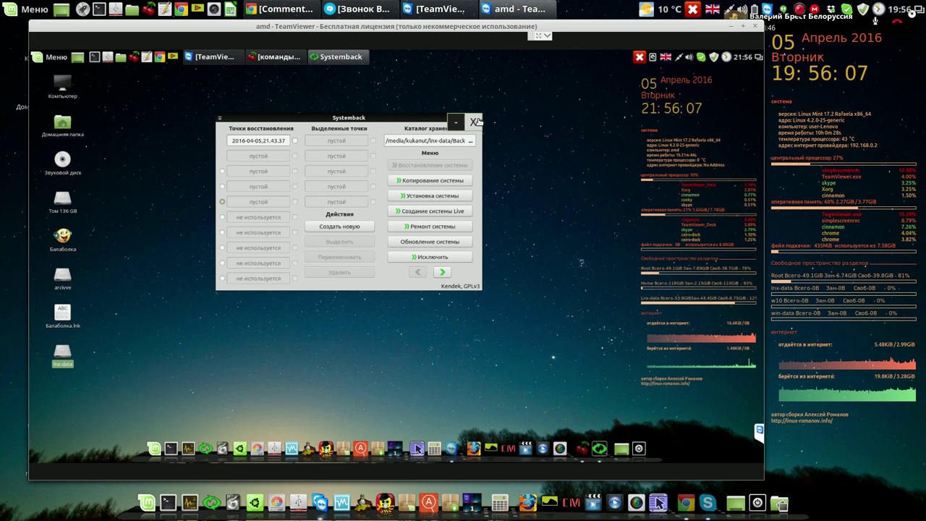
# - Close Systemback once restore point 2016-04-05,21.43.37 is listed
pyautogui.click(477, 122)
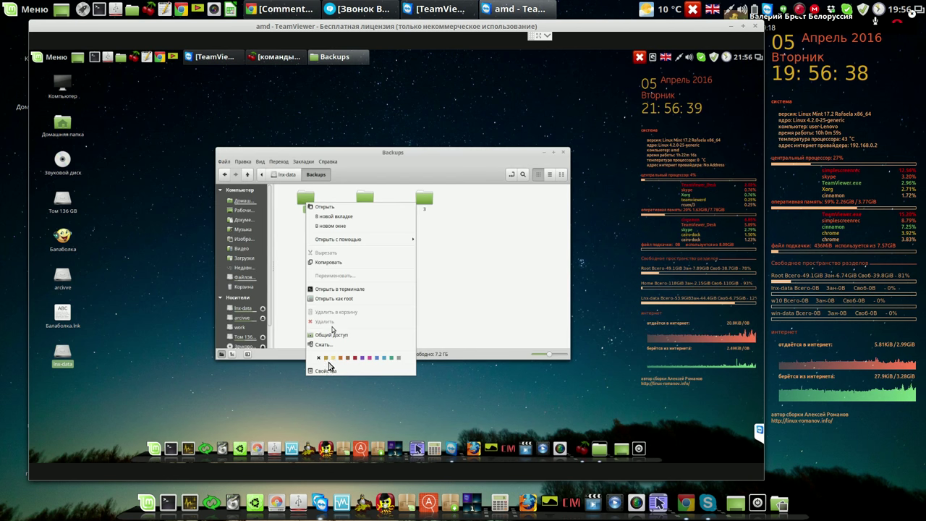
# - Check folder 1's size (about 7.9 GB) in Properties, then close the Backups window
pyautogui.click(326, 371)
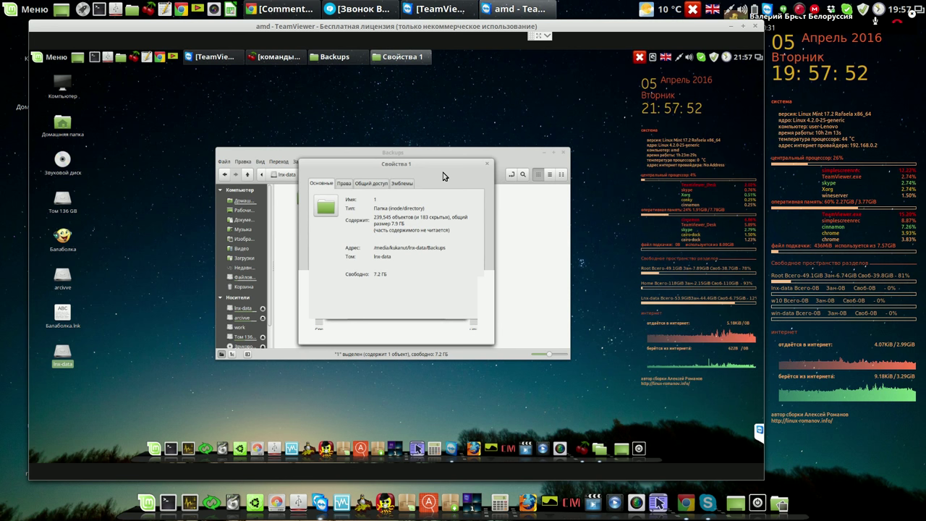
pyautogui.click(487, 164)
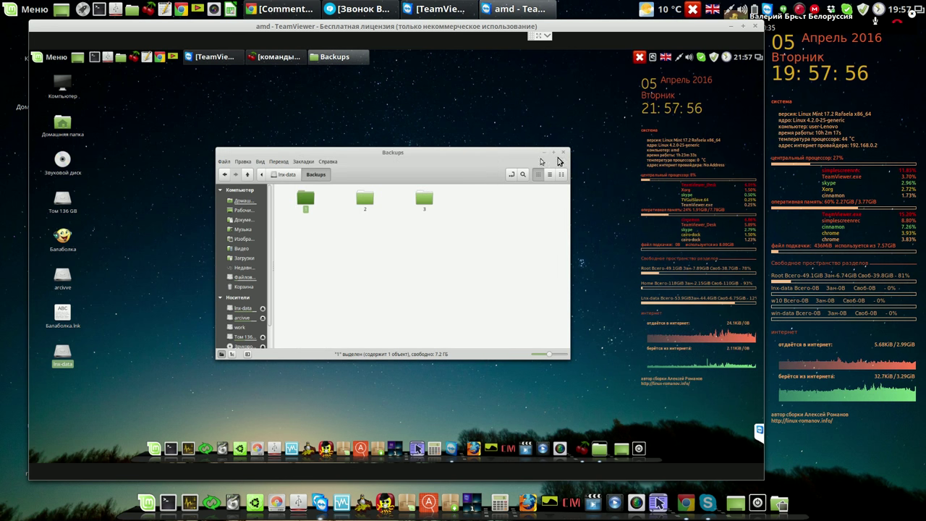
pyautogui.click(563, 152)
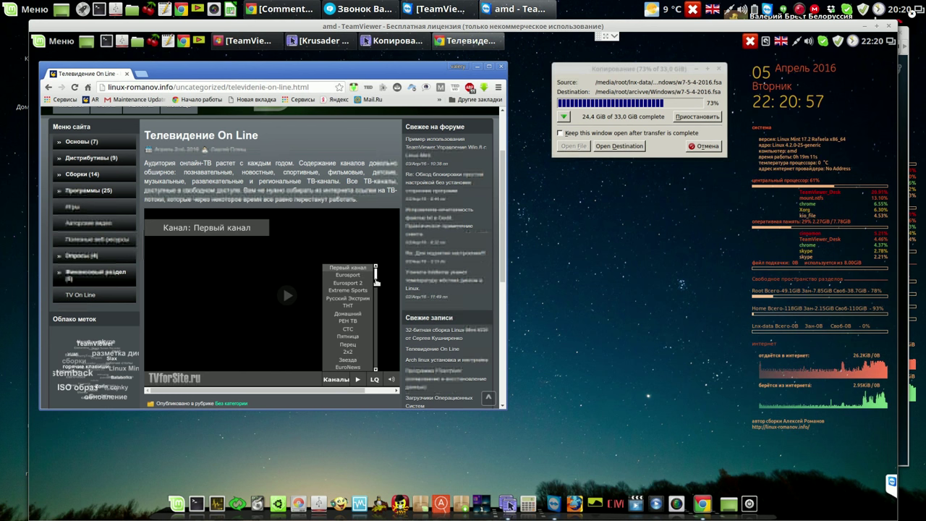
# - Scroll down the web TV channel list and switch playback from Первый канал to Авто Плюс
pyautogui.scroll(-1, 377, 283)
pyautogui.scroll(-5, 375, 284)
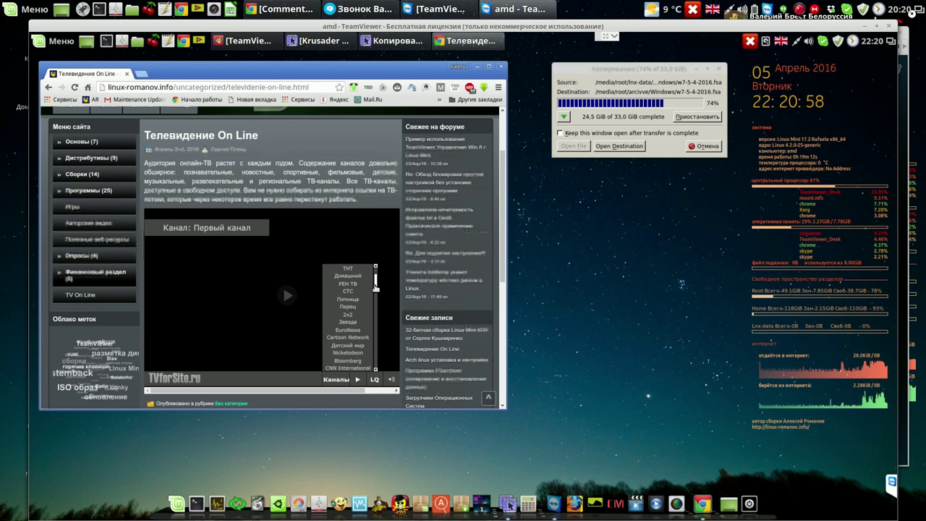
pyautogui.scroll(-3, 376, 288)
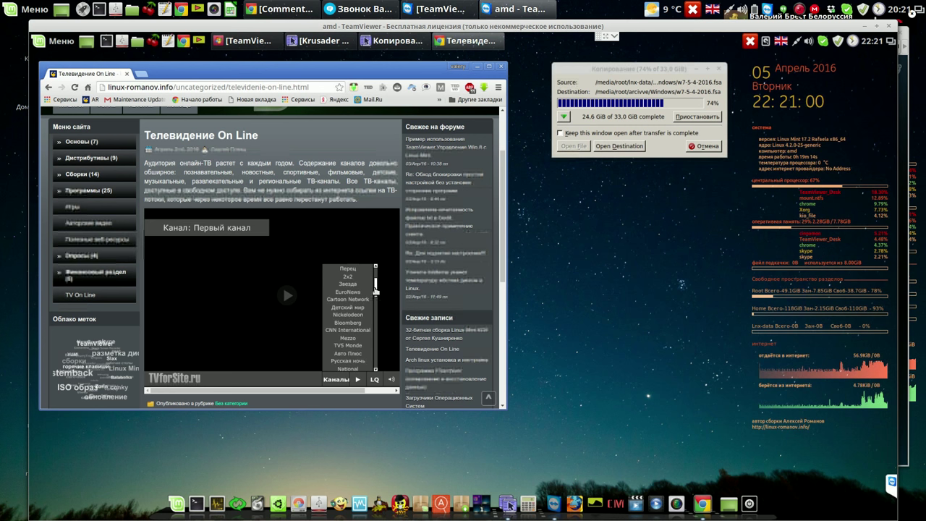
pyautogui.scroll(-1, 376, 293)
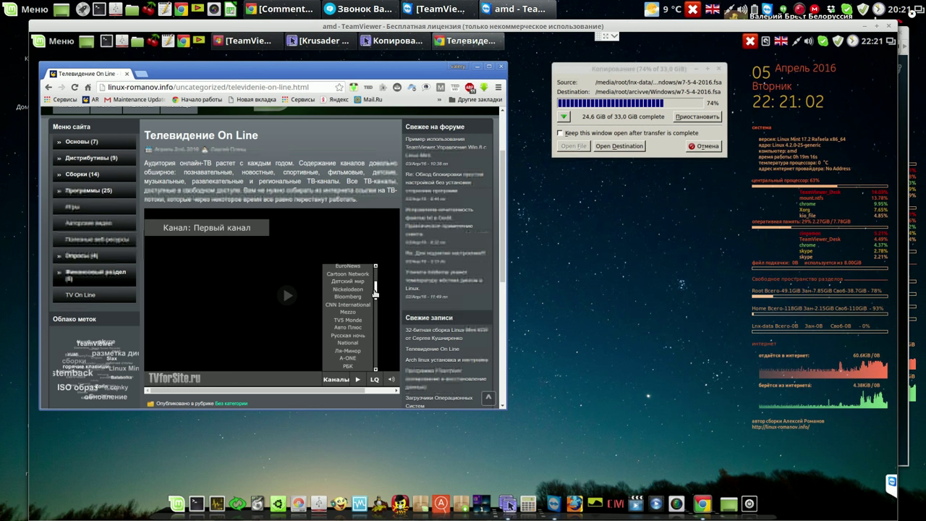
pyautogui.scroll(-1, 375, 292)
pyautogui.scroll(-2, 358, 300)
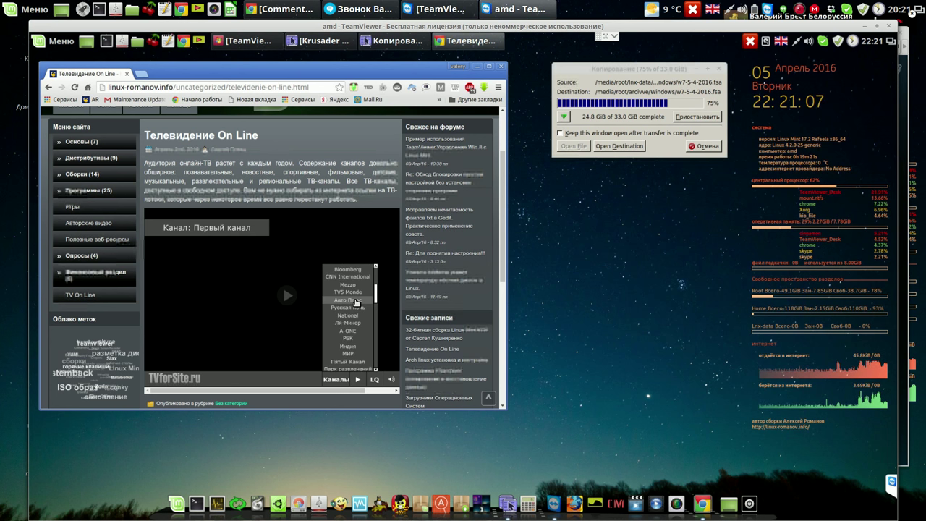
pyautogui.click(348, 300)
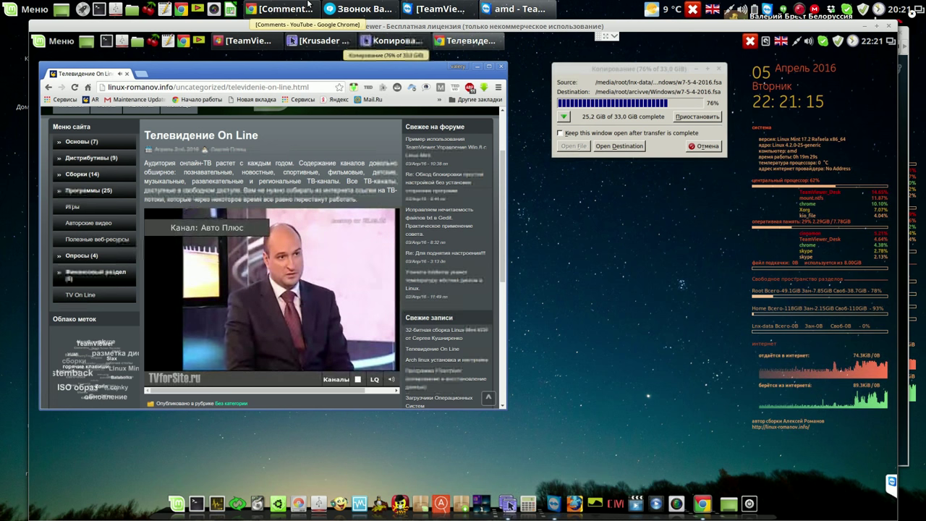
pyautogui.click(335, 381)
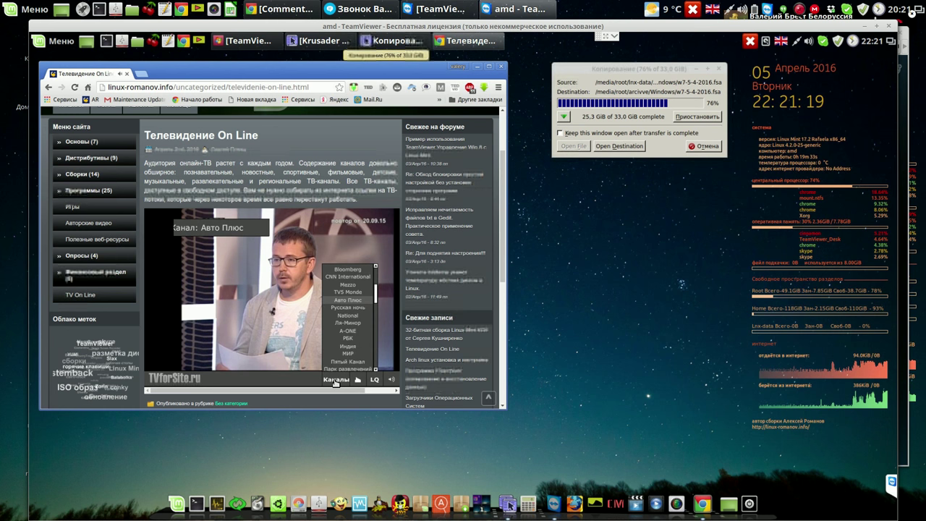
# - Browse the Каналы channel list up and down, leaving Авто Плюс playing
pyautogui.scroll(-5, 335, 384)
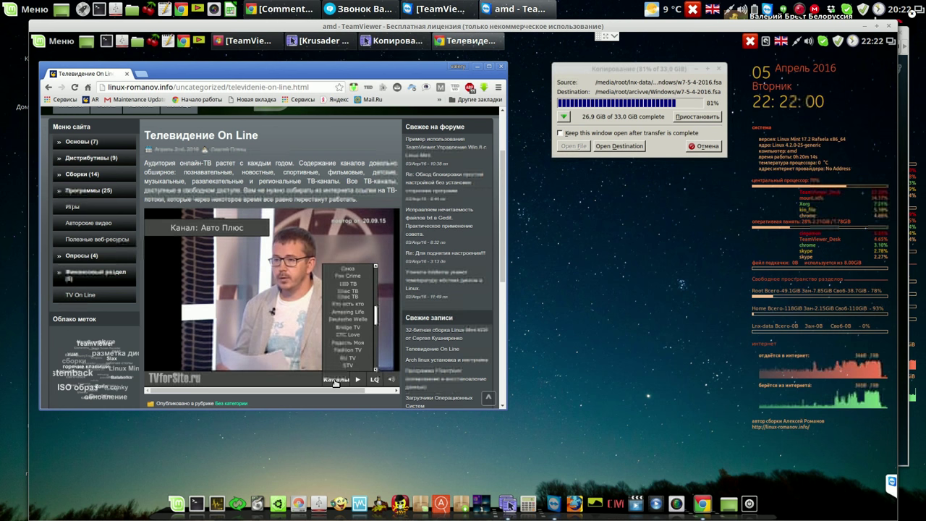
pyautogui.scroll(-2, 335, 382)
pyautogui.scroll(-4, 336, 383)
pyautogui.scroll(-6, 335, 384)
pyautogui.scroll(-2, 335, 383)
pyautogui.scroll(-4, 335, 383)
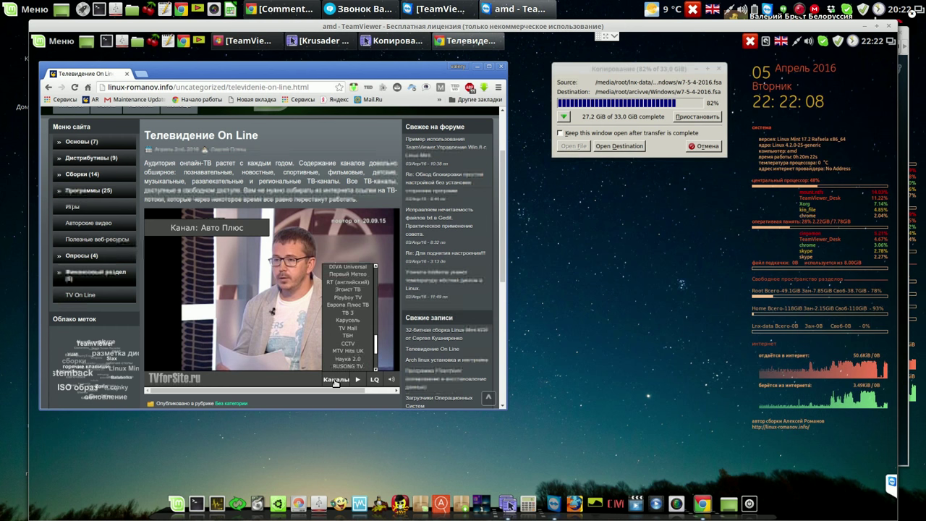
pyautogui.scroll(-4, 335, 383)
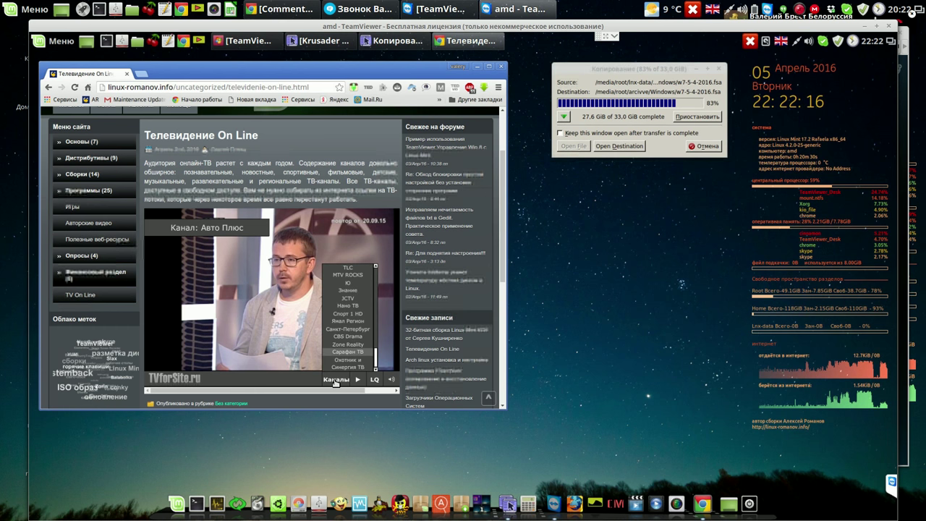
pyautogui.scroll(3, 335, 384)
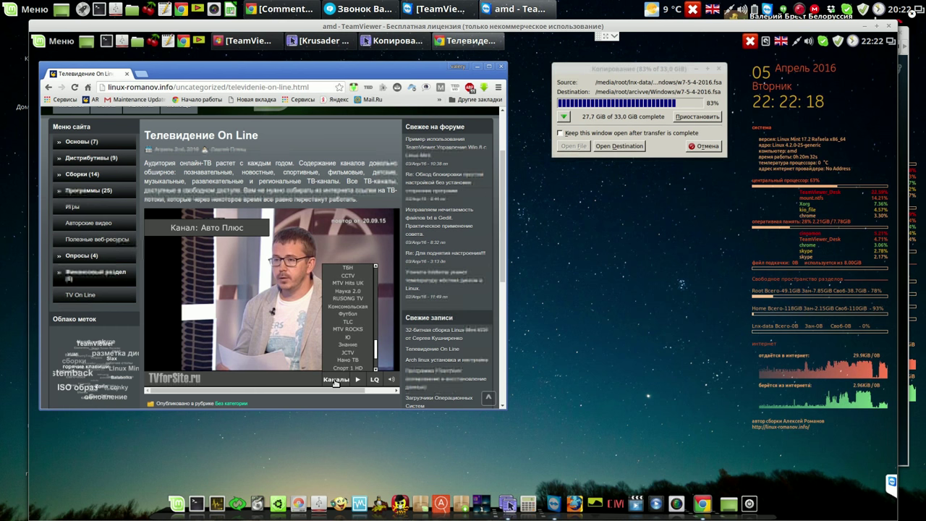
pyautogui.scroll(-2, 335, 384)
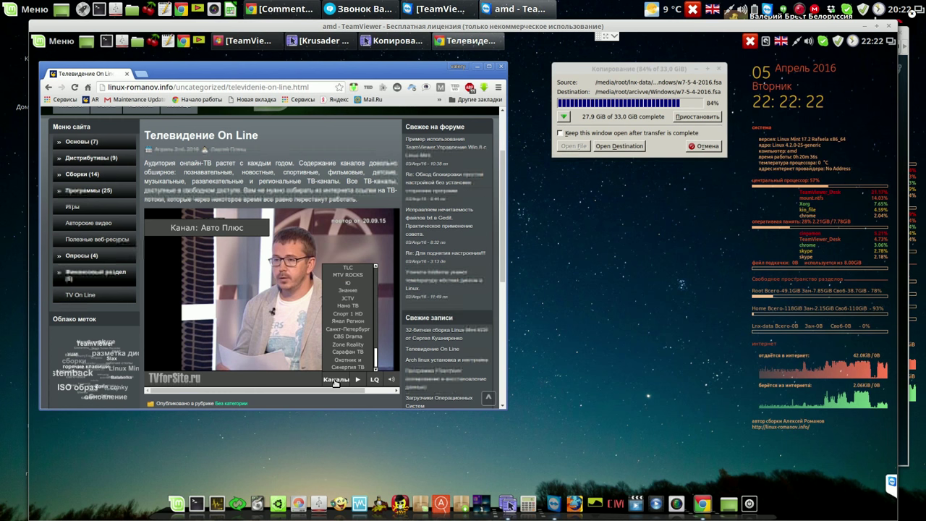
pyautogui.scroll(2, 335, 383)
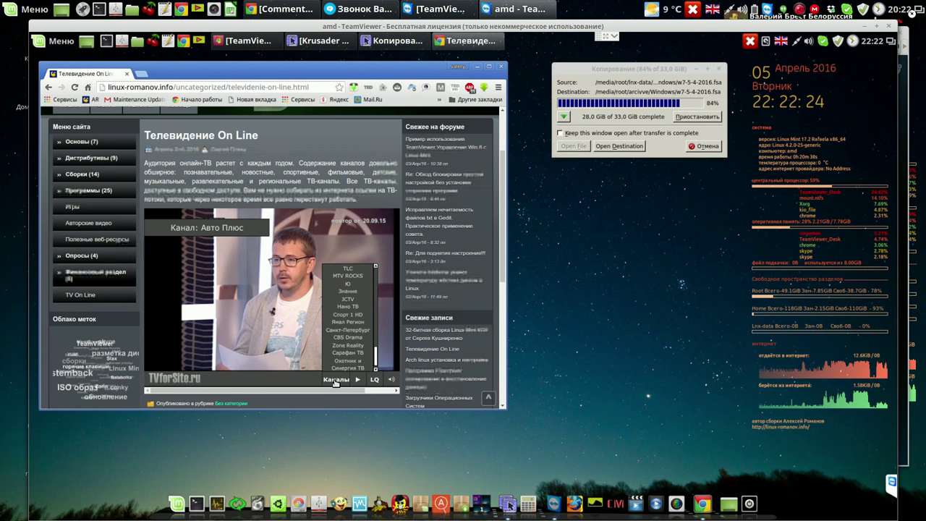
pyautogui.scroll(3, 335, 383)
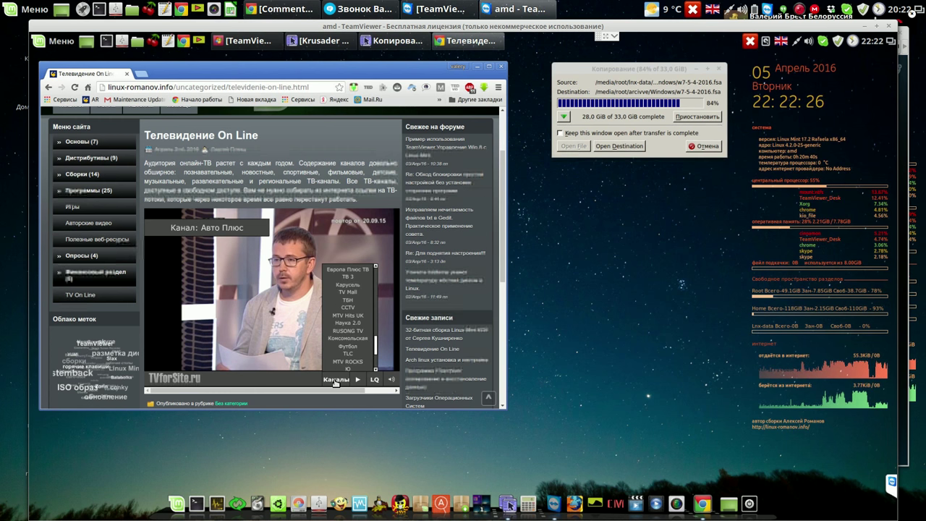
pyautogui.scroll(-4, 335, 384)
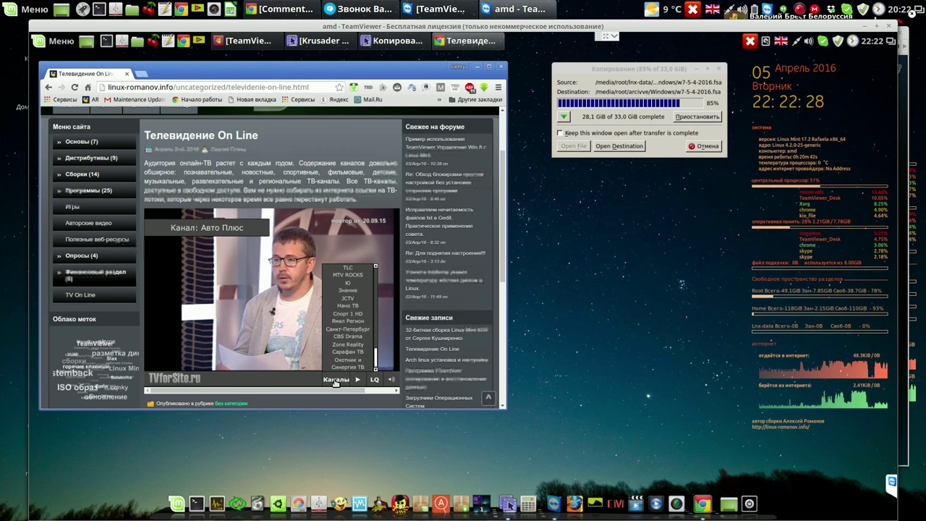
pyautogui.scroll(1, 335, 383)
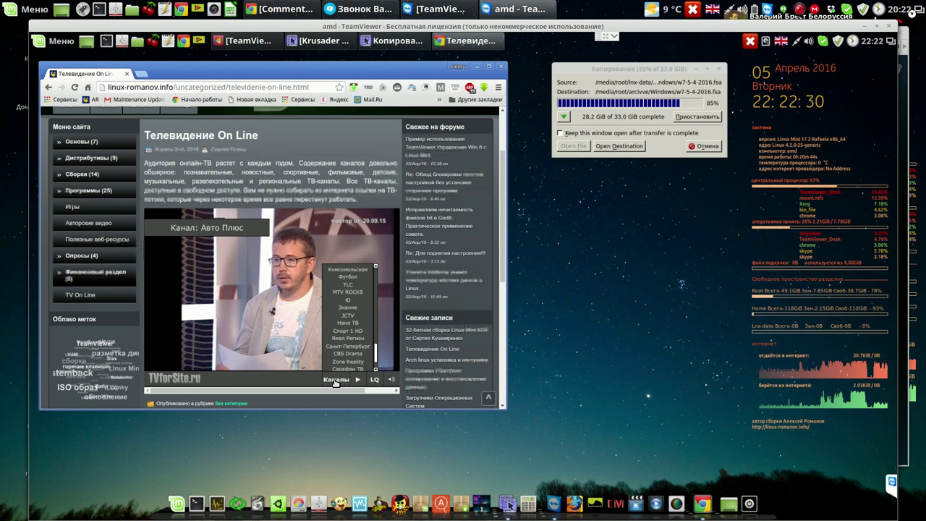
pyautogui.scroll(1, 335, 384)
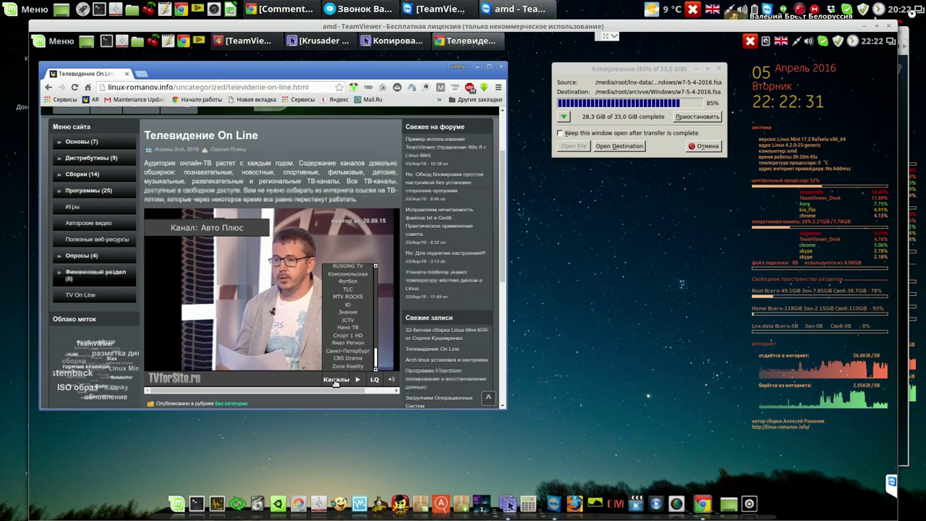
pyautogui.scroll(-1, 335, 384)
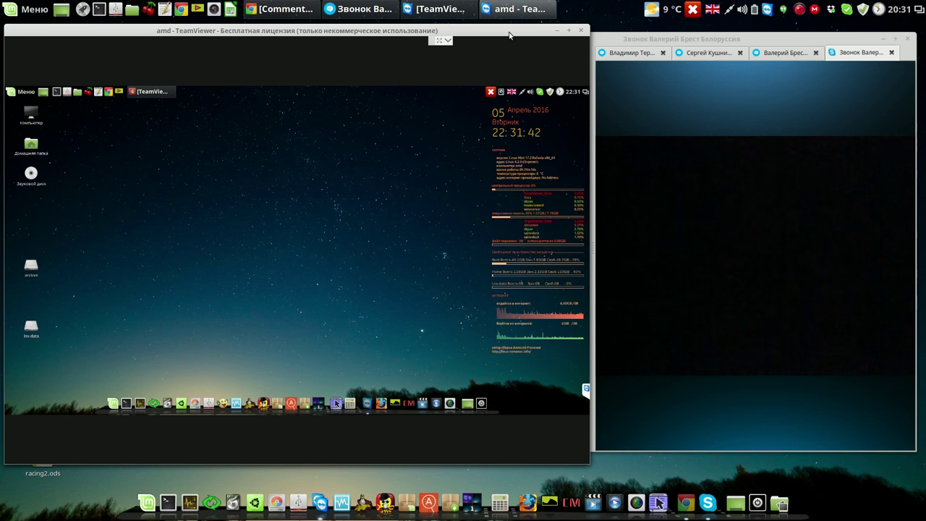
pyautogui.moveTo(839, 438)
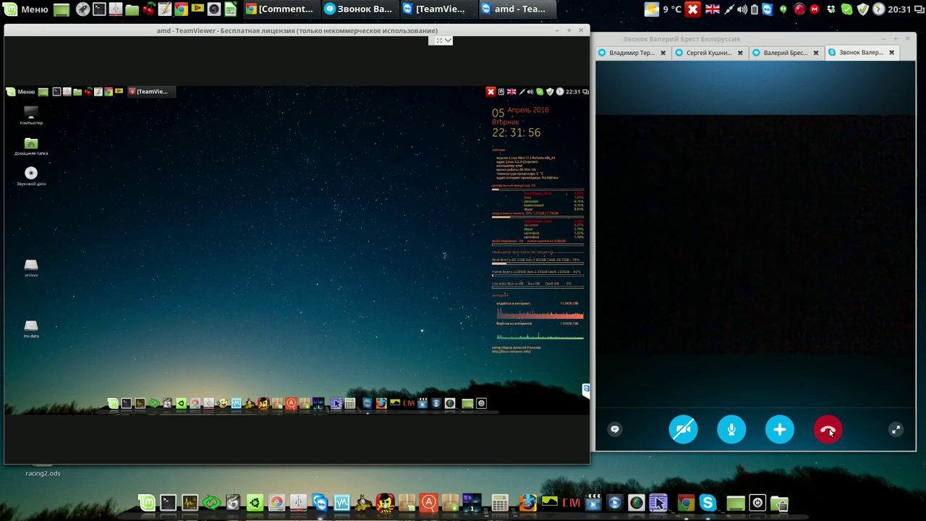